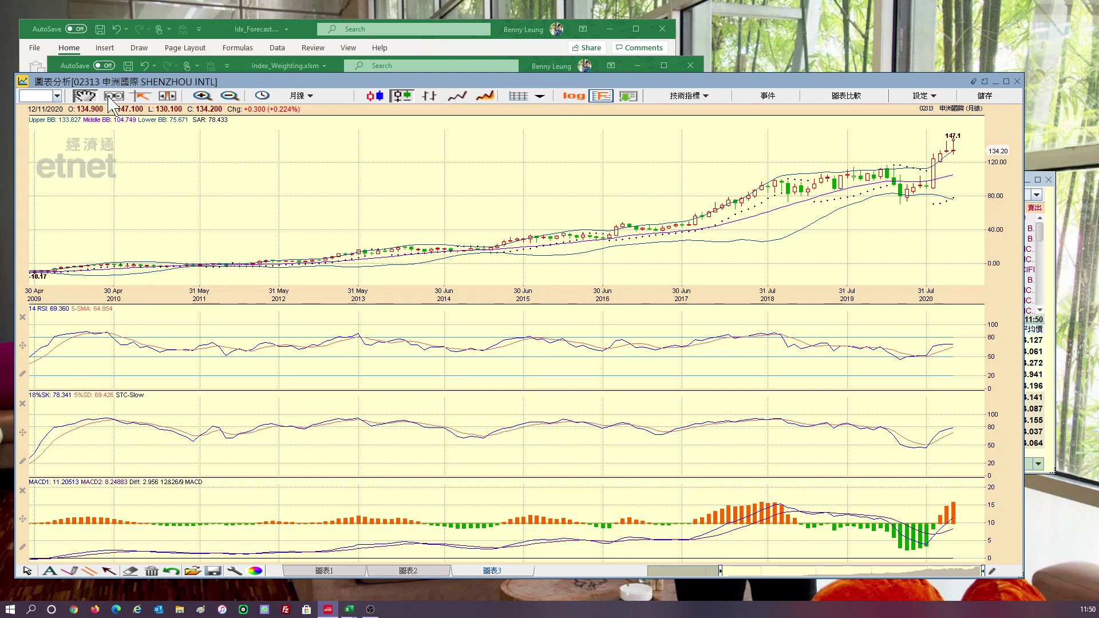
Inspect the monthly candle readings from December 2019 to February 2020 on the Shenzhou Intl (02313) chart with the data cursor.
{"action": "left_click", "coordinate": [109, 97]}
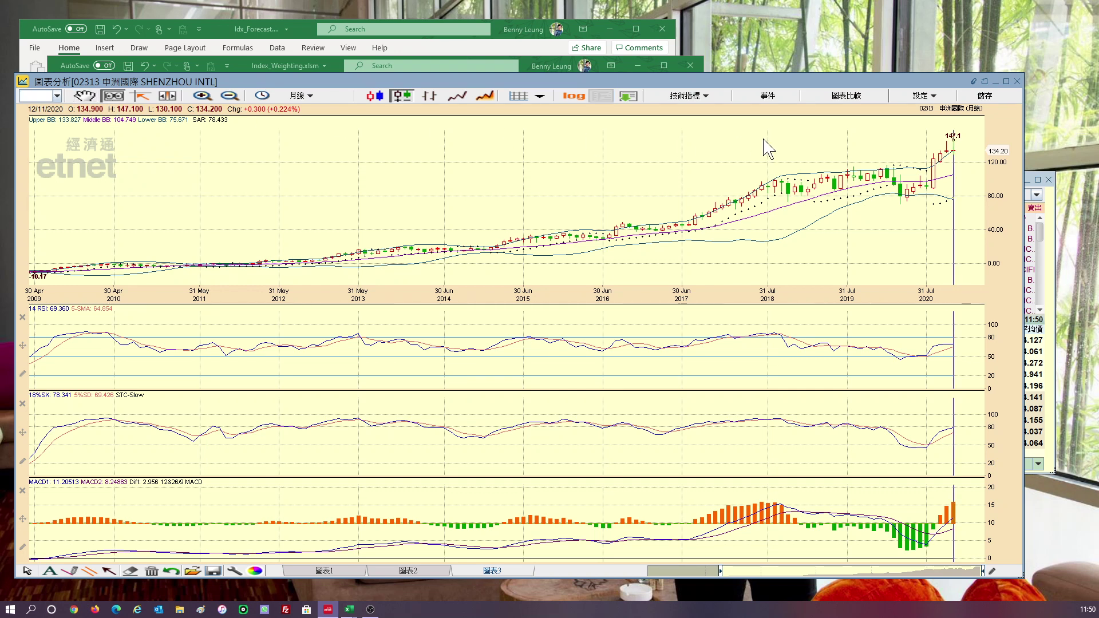
{"action": "left_click", "coordinate": [887, 180]}
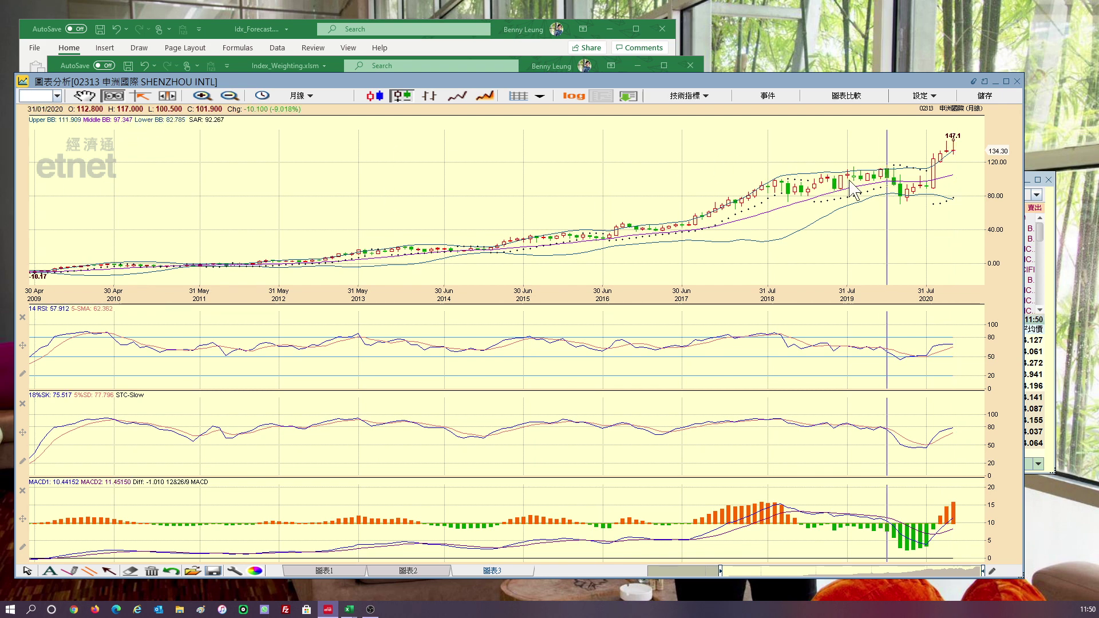
{"action": "left_click", "coordinate": [881, 176]}
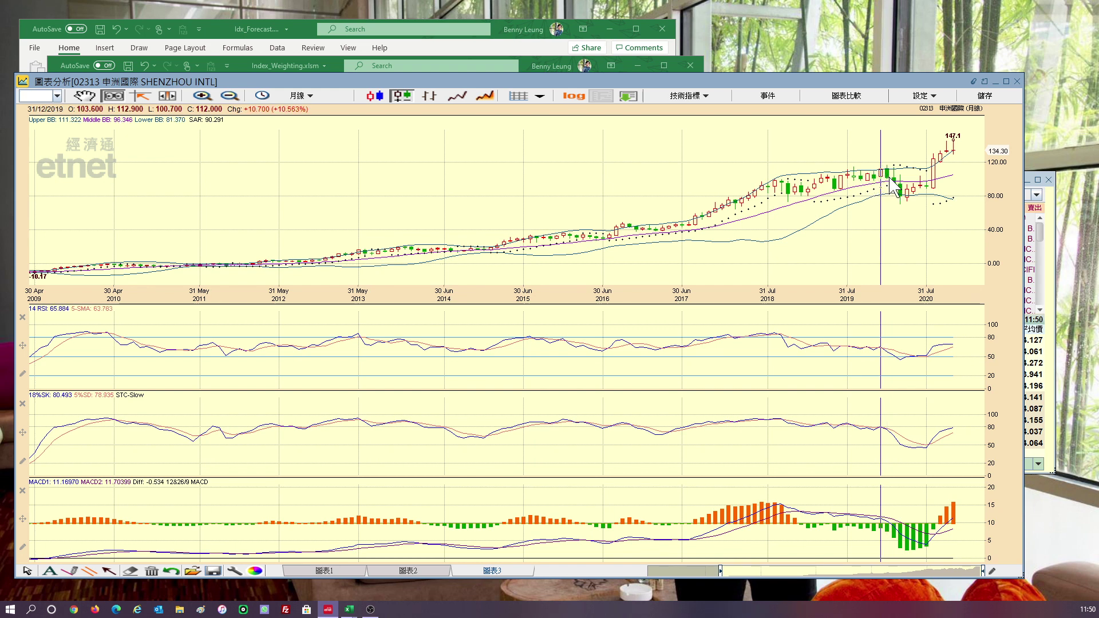
{"action": "left_click", "coordinate": [893, 181]}
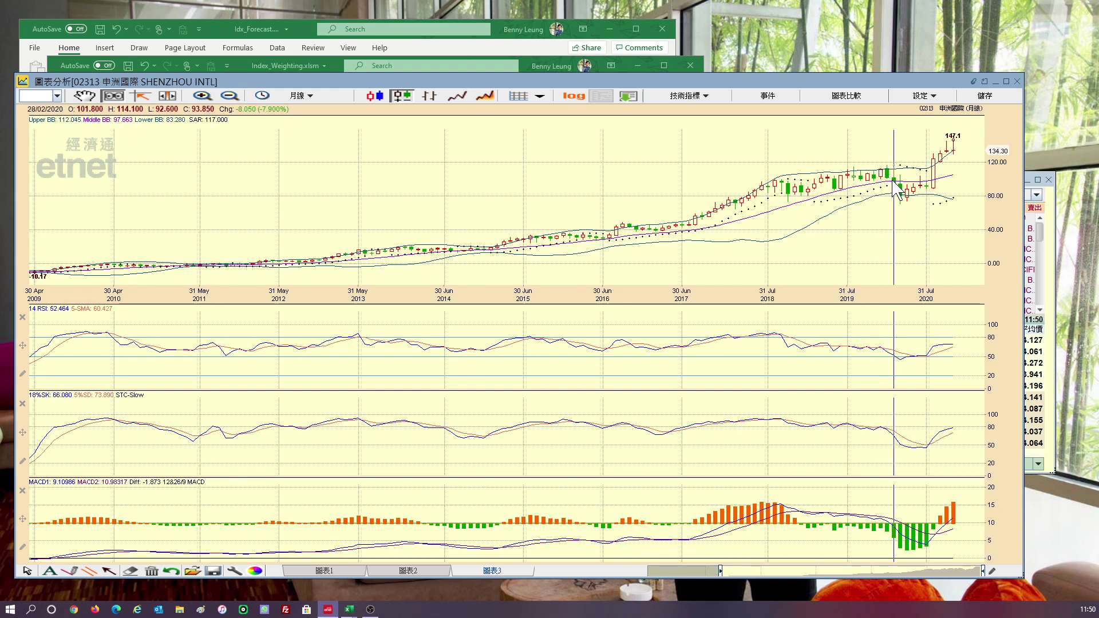
{"action": "left_click", "coordinate": [889, 192]}
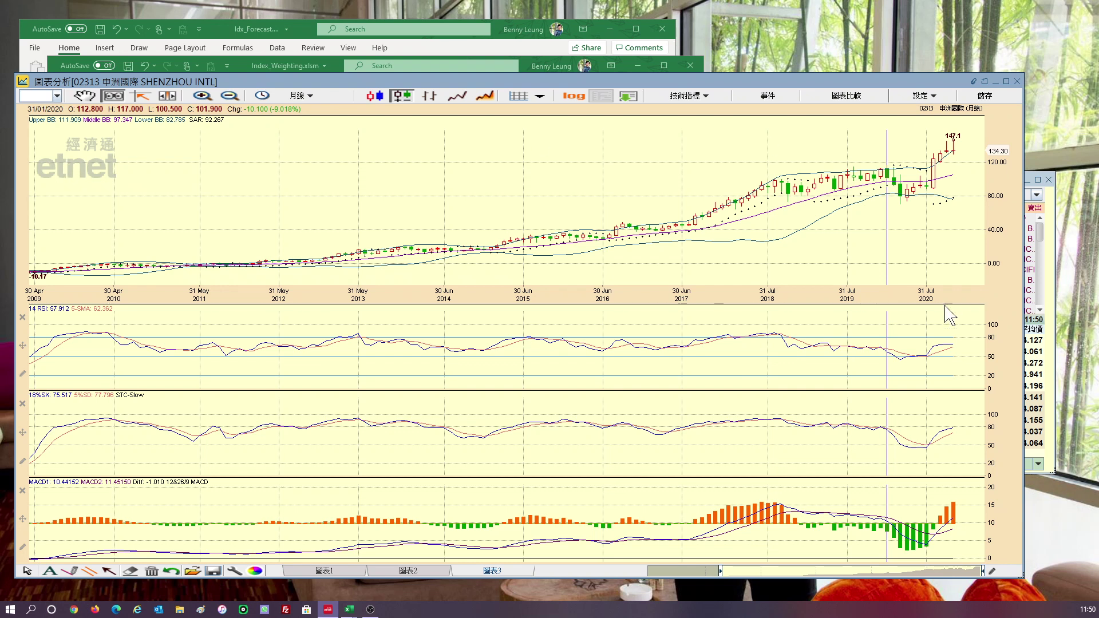
Close the Shenzhou chart and move the Index_Weighting.xlsm window clear of the Idx_Forecast workbook.
{"action": "left_click", "coordinate": [1018, 81]}
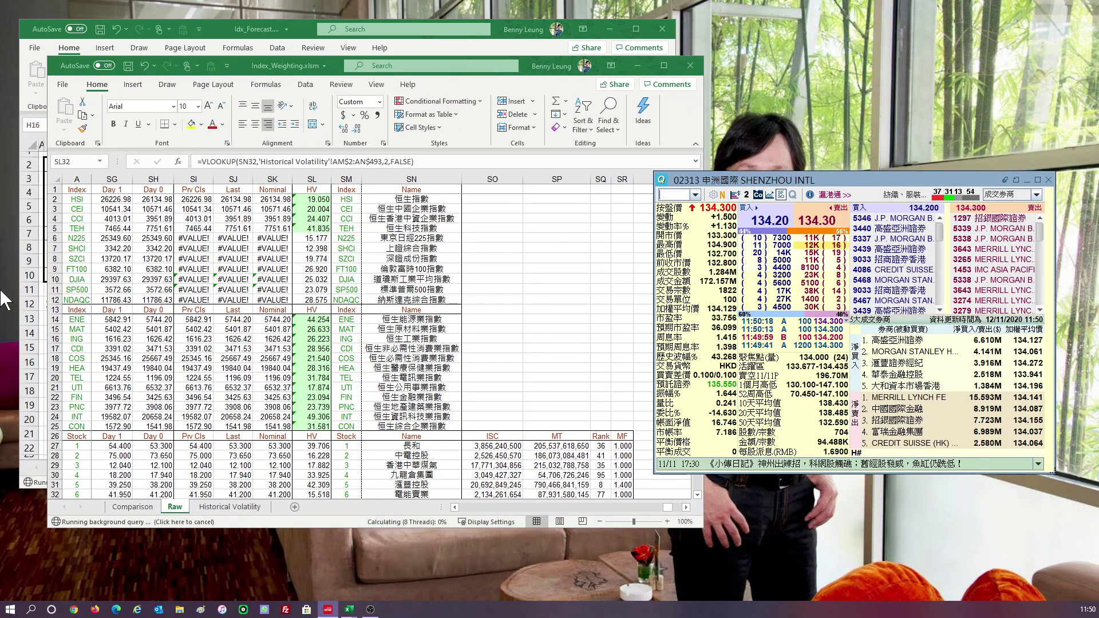
{"action": "left_click_drag", "start_coordinate": [275, 65], "coordinate": [687, 84]}
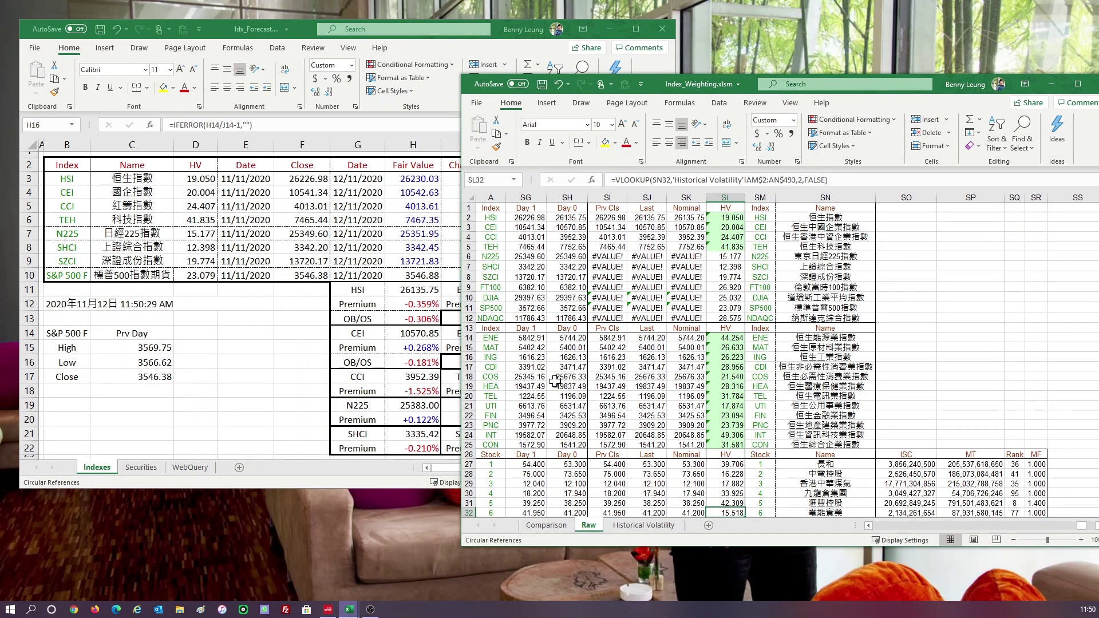
{"action": "left_click", "coordinate": [572, 387]}
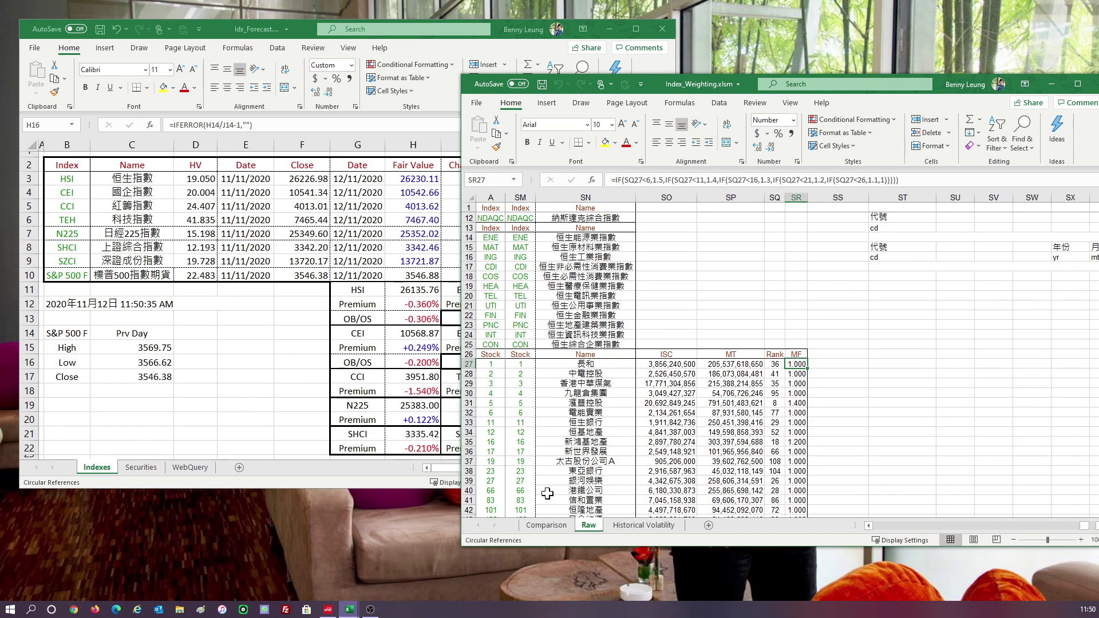
Find HK_Stock_Market.xlsx by searching the recent workbooks for "hk", open it and maximize its window.
{"action": "left_click", "coordinate": [475, 104]}
{"action": "left_click", "coordinate": [496, 185]}
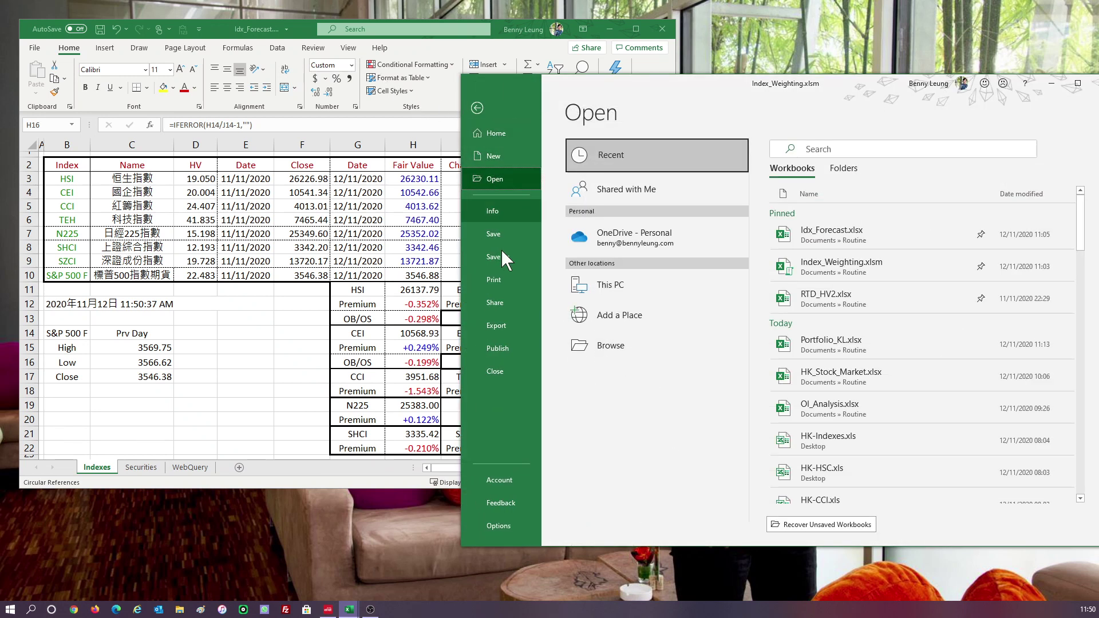
{"action": "left_click", "coordinate": [624, 347]}
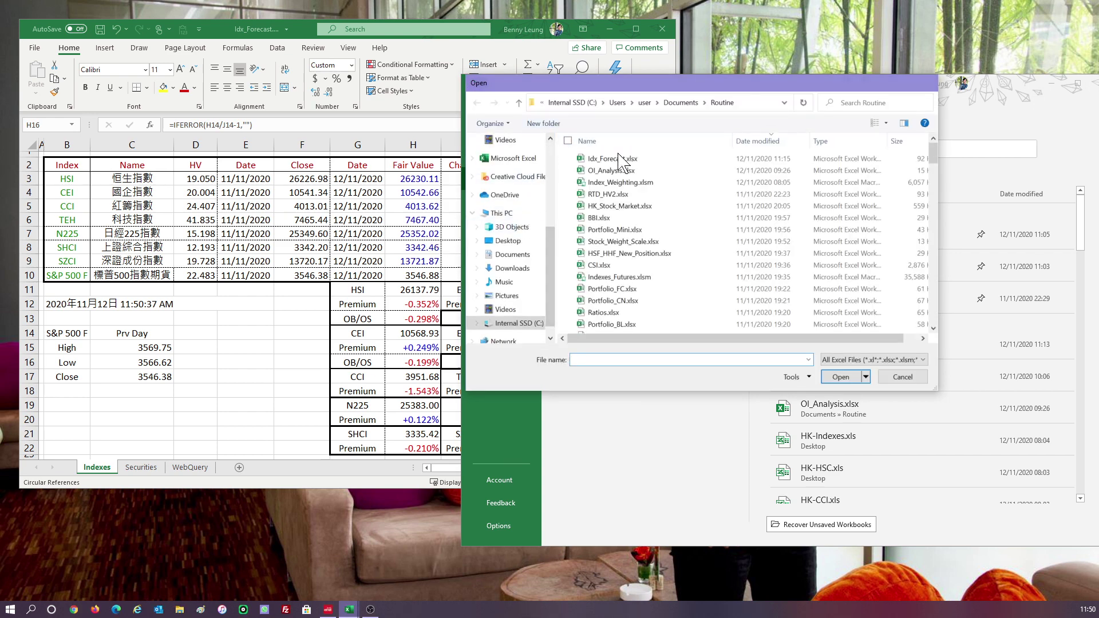
{"action": "key", "text": "Escape"}
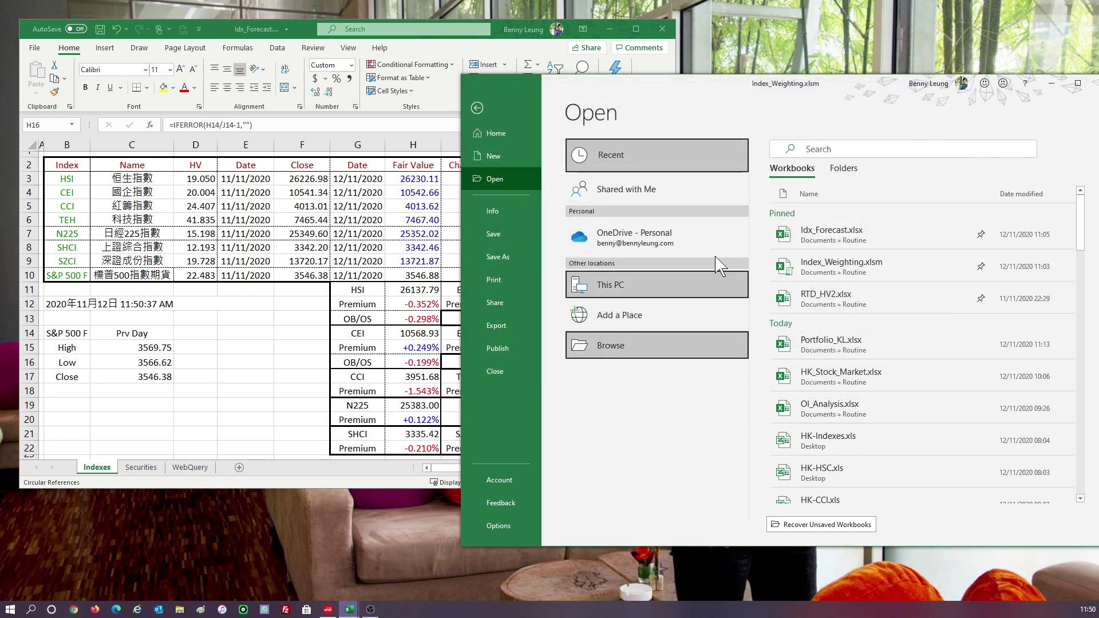
{"action": "left_click", "coordinate": [819, 149]}
{"action": "type", "text": "hk"}
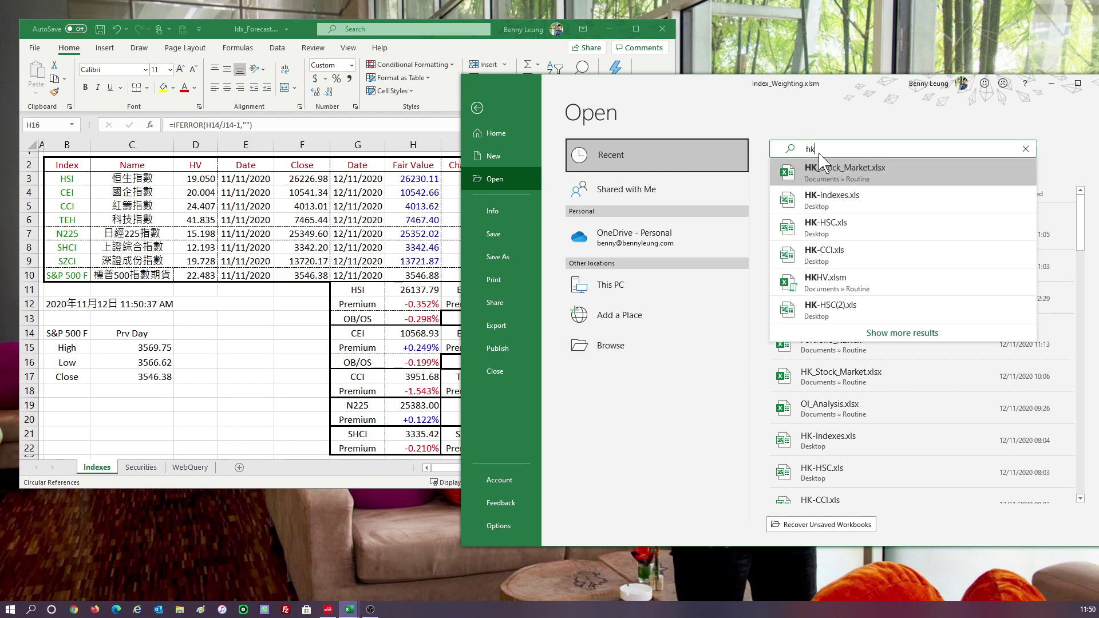
{"action": "left_click", "coordinate": [821, 162]}
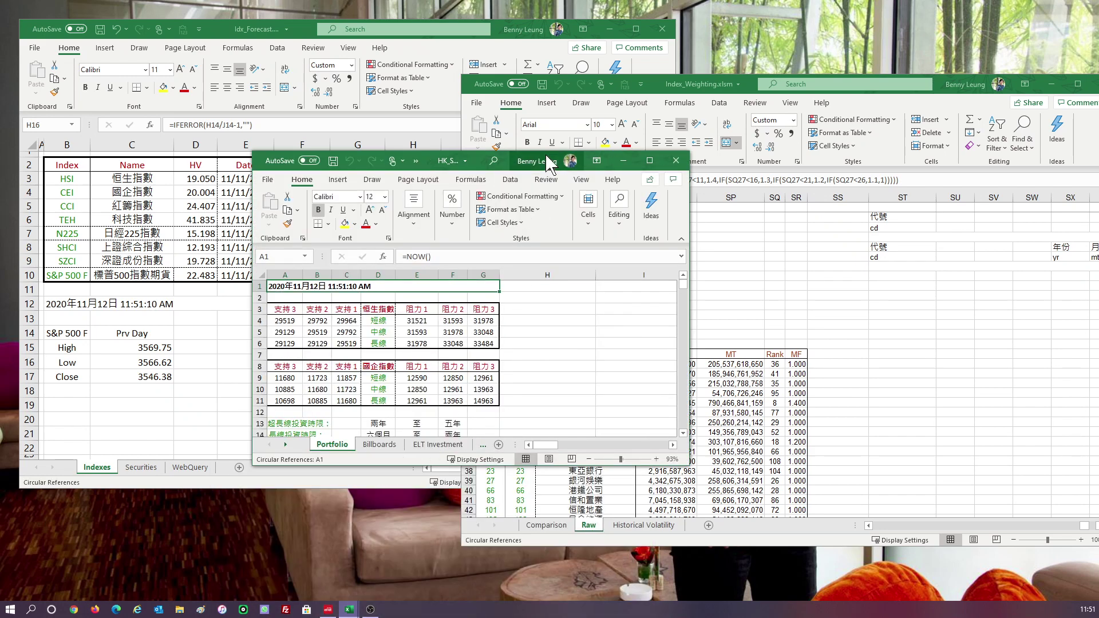
{"action": "double_click", "coordinate": [538, 166]}
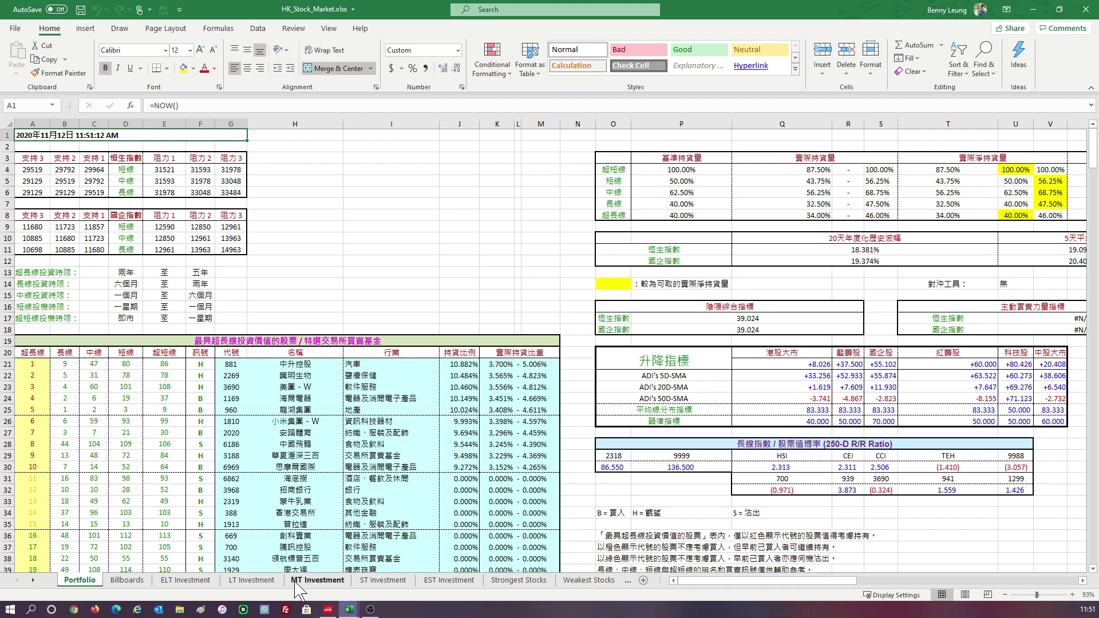
Examine the leading medium-term stocks in J6:L16 and the 排名 ranking column F on the MT Investment sheet.
{"action": "left_click", "coordinate": [302, 580]}
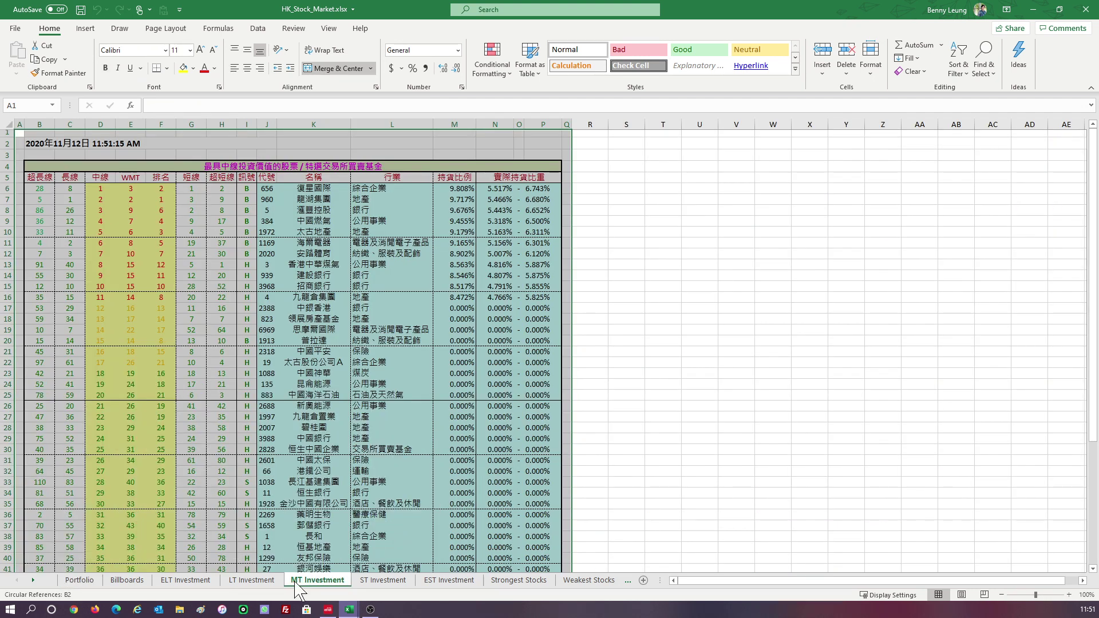
{"action": "left_click", "coordinate": [590, 340]}
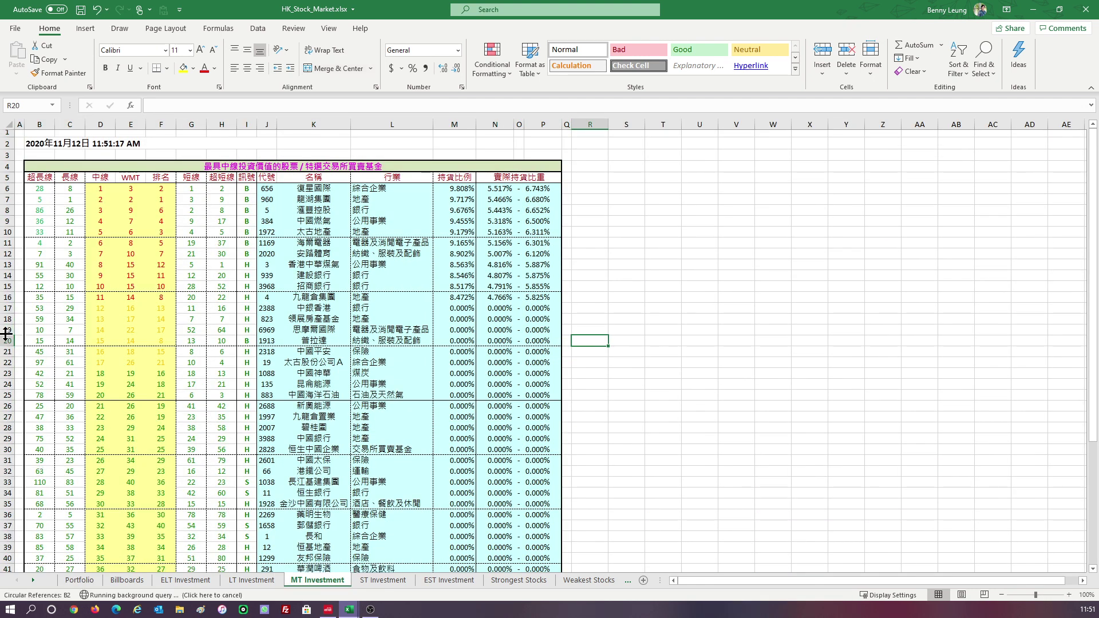
{"action": "left_click_drag", "start_coordinate": [268, 189], "coordinate": [376, 297]}
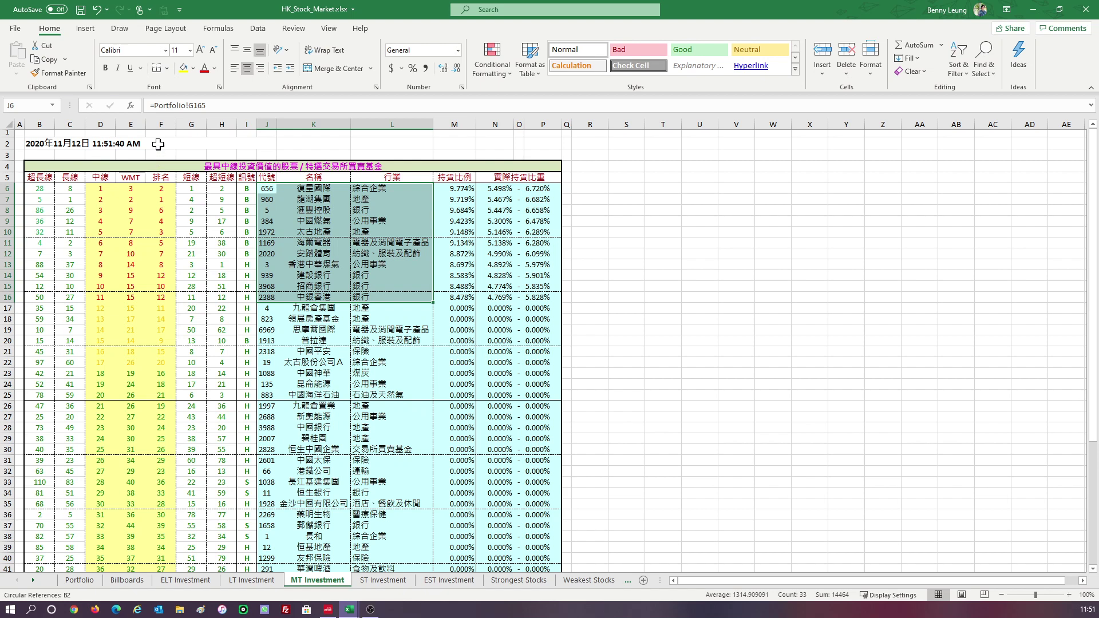
{"action": "left_click", "coordinate": [158, 126]}
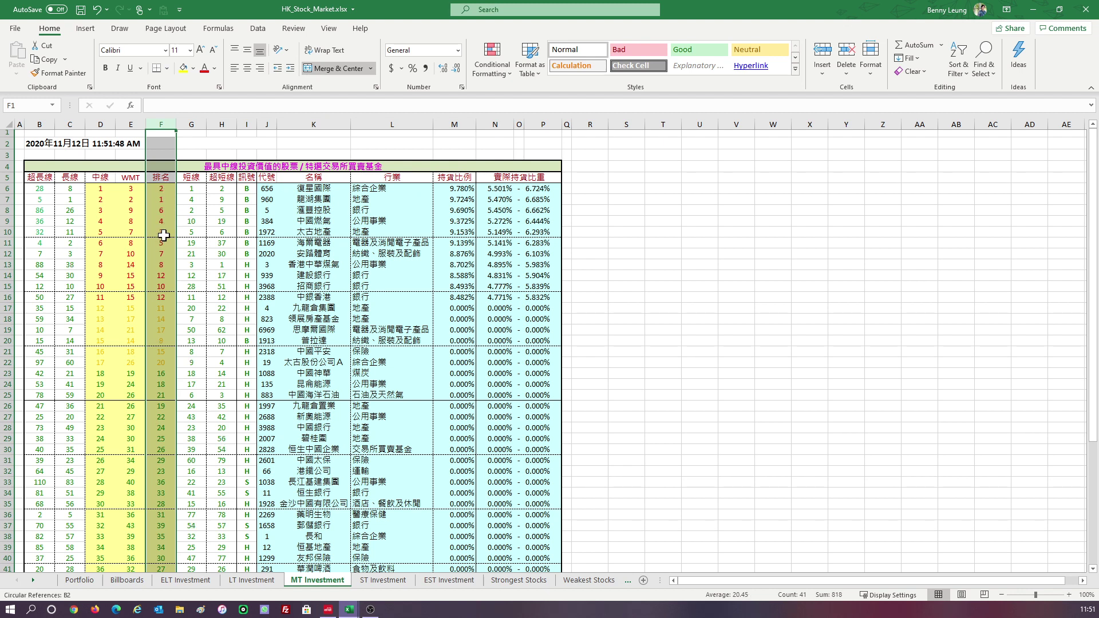
Examine the leading long-term stocks in J6:L15, their holding weights and the 排名 ranking column E on the LT Investment sheet.
{"action": "left_click", "coordinate": [254, 588]}
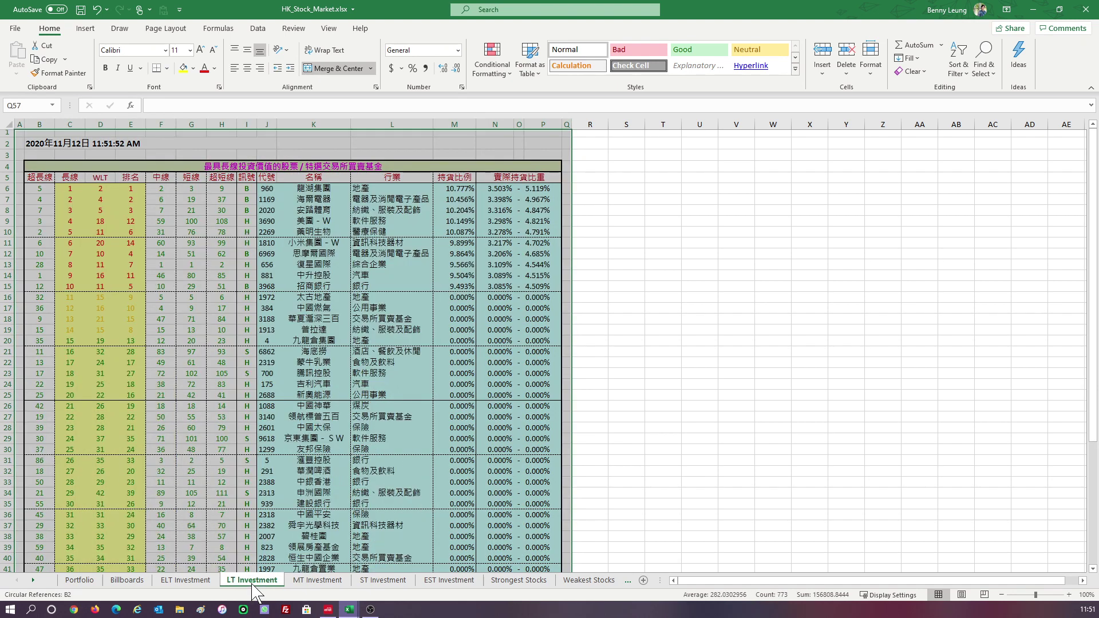
{"action": "left_click", "coordinate": [268, 188]}
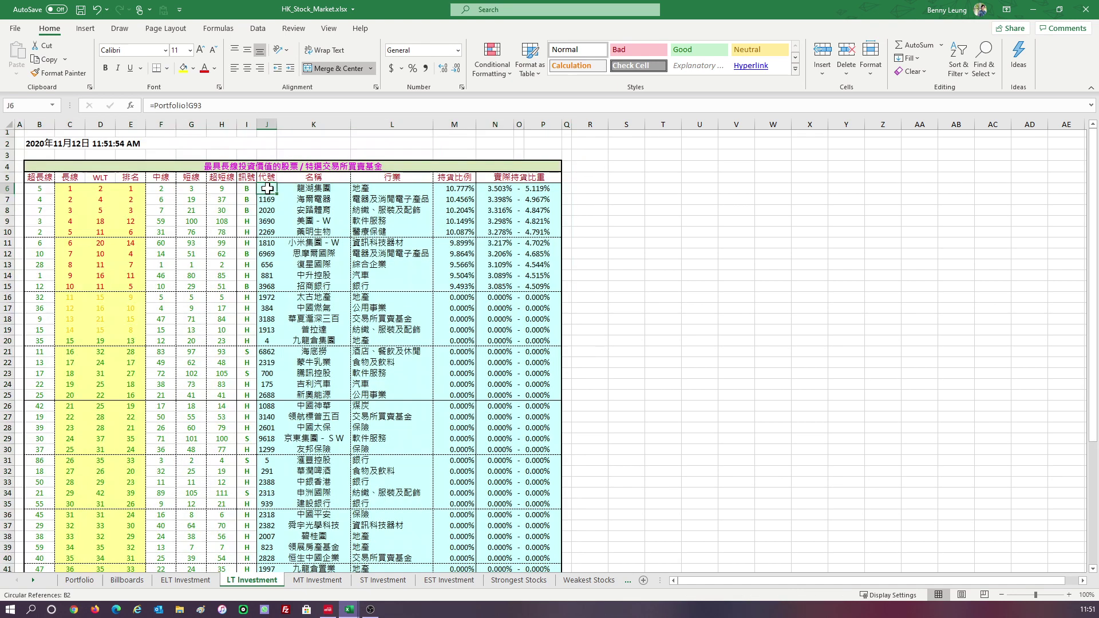
{"action": "left_click_drag", "start_coordinate": [268, 188], "coordinate": [424, 287]}
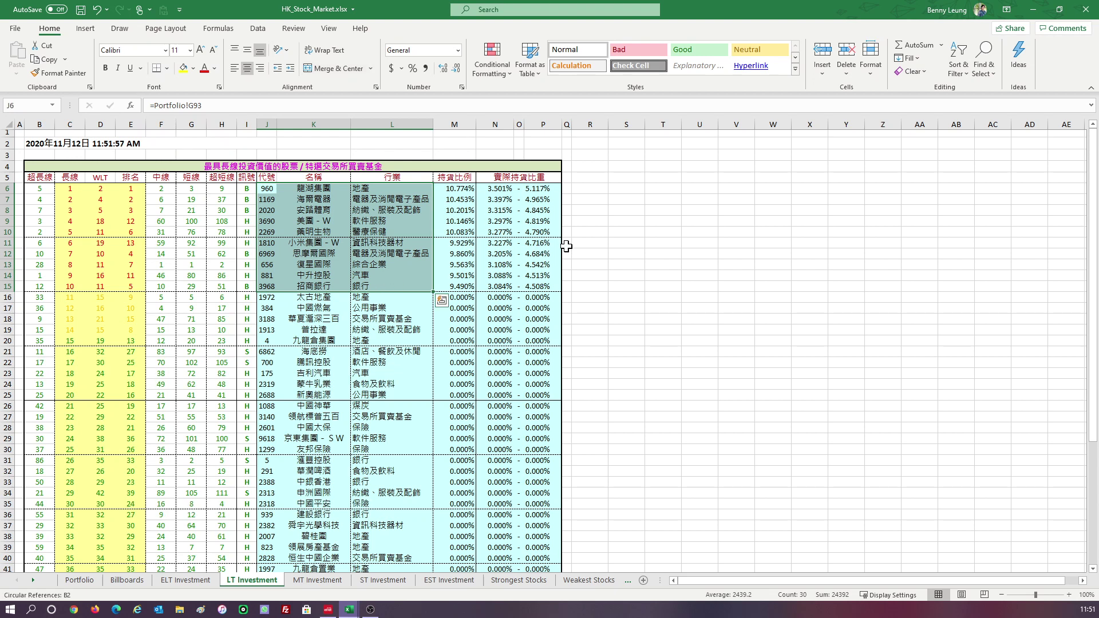
{"action": "left_click", "coordinate": [548, 119]}
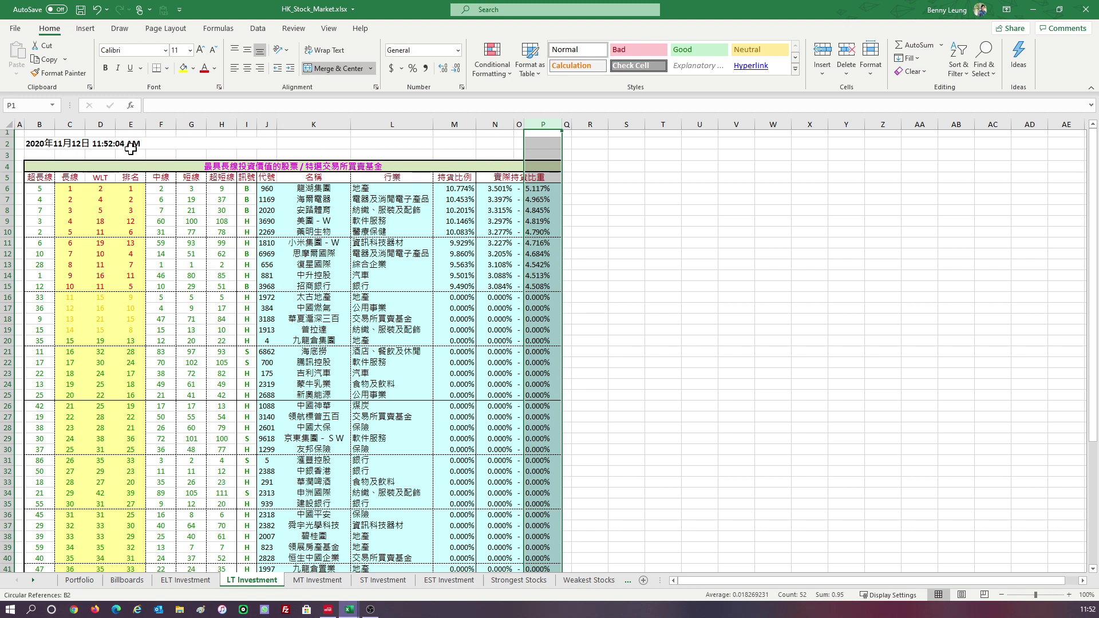
{"action": "left_click", "coordinate": [137, 123]}
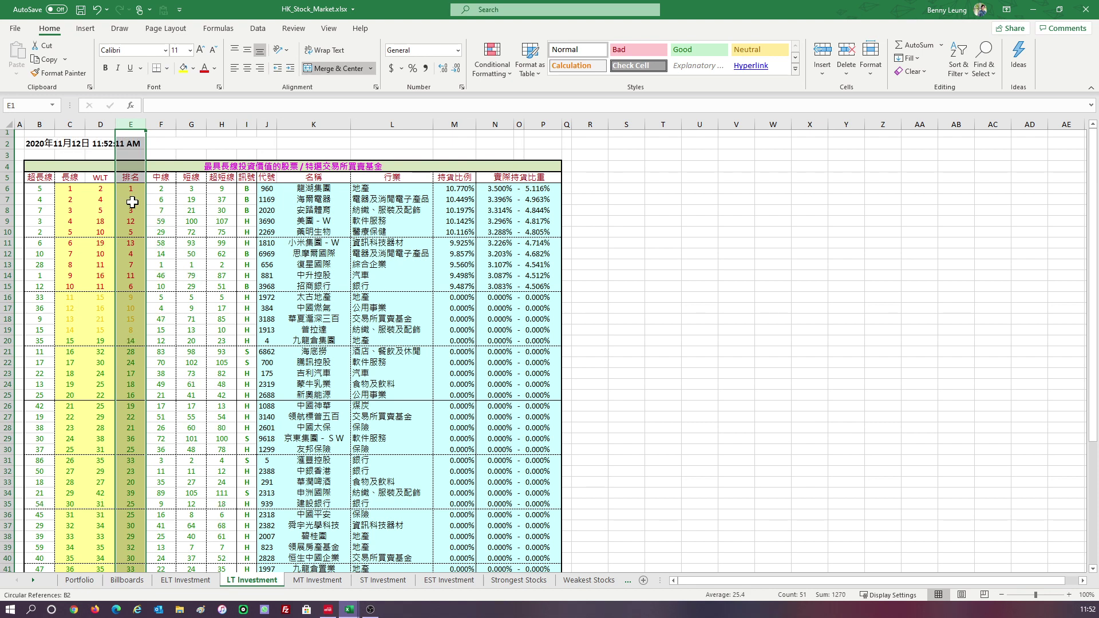
Close the HK_Stock_Market workbook and show the Securities sheet of the Idx_Forecast workbook.
{"action": "left_click", "coordinate": [1091, 16]}
{"action": "left_click", "coordinate": [545, 321]}
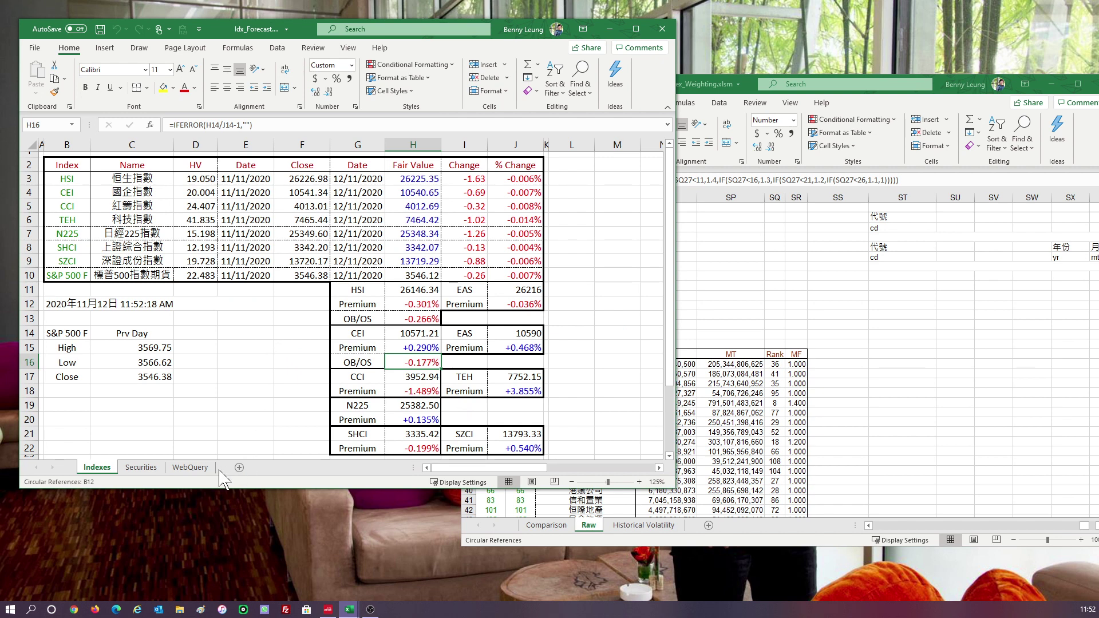
{"action": "left_click", "coordinate": [141, 468]}
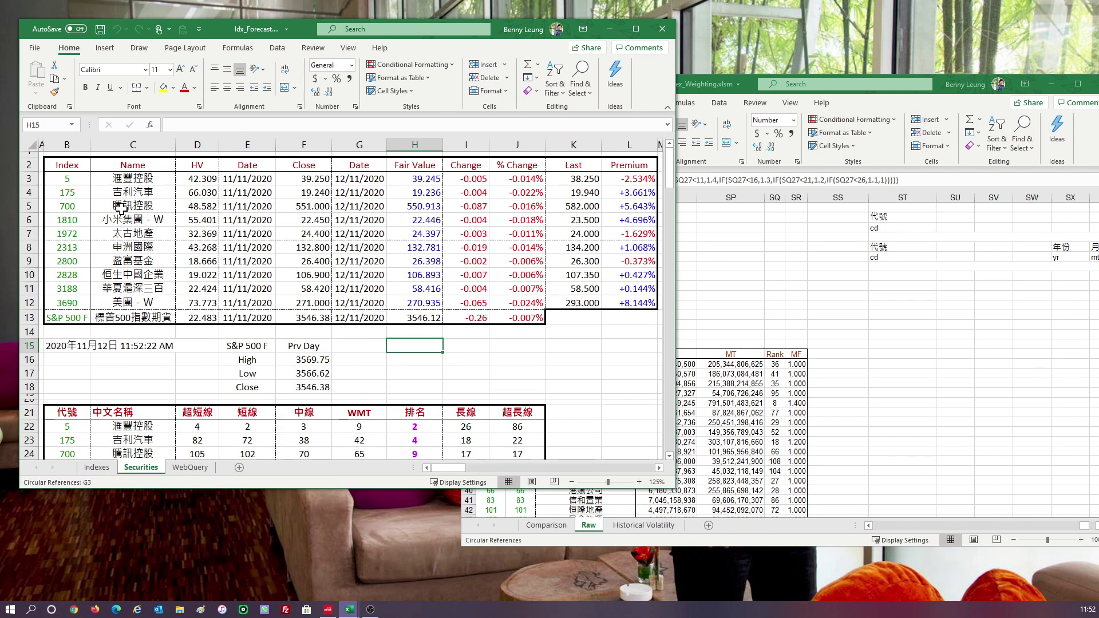
Review the S&P 500 futures fair value and change in row 13 and the securities' fair values in H3:H12.
{"action": "left_click", "coordinate": [133, 298]}
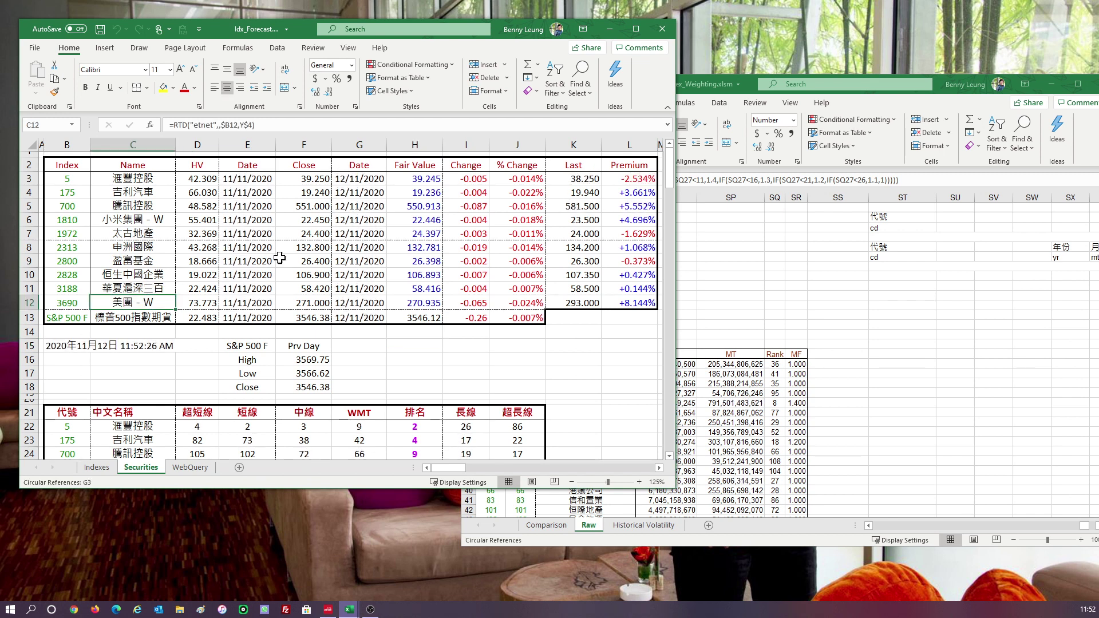
{"action": "left_click", "coordinate": [417, 322]}
{"action": "left_click", "coordinate": [485, 319]}
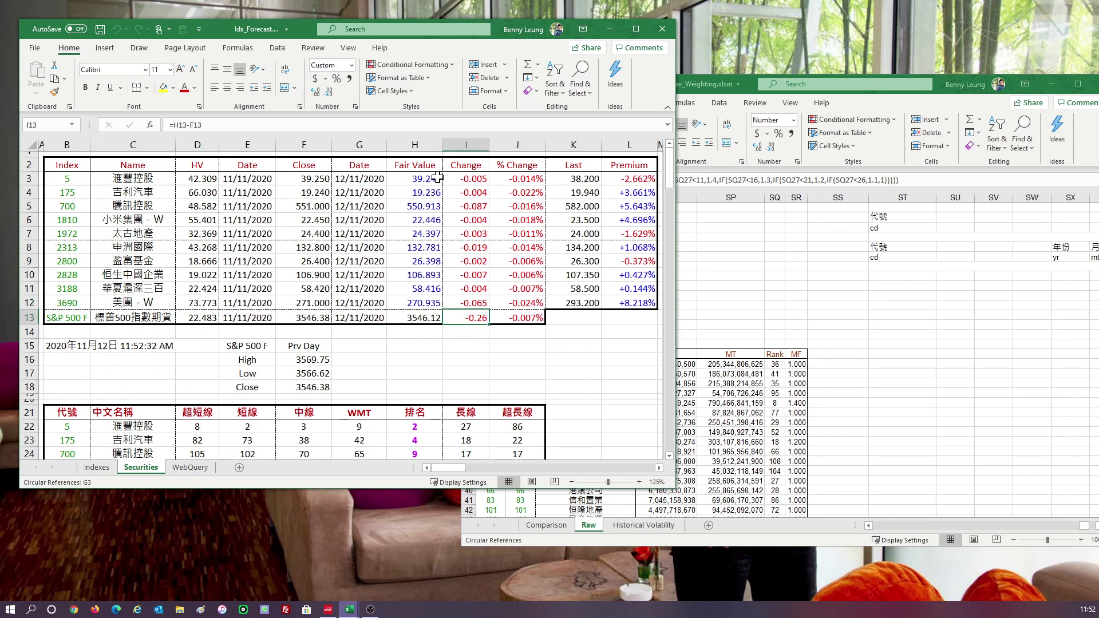
{"action": "left_click_drag", "start_coordinate": [429, 179], "coordinate": [431, 303]}
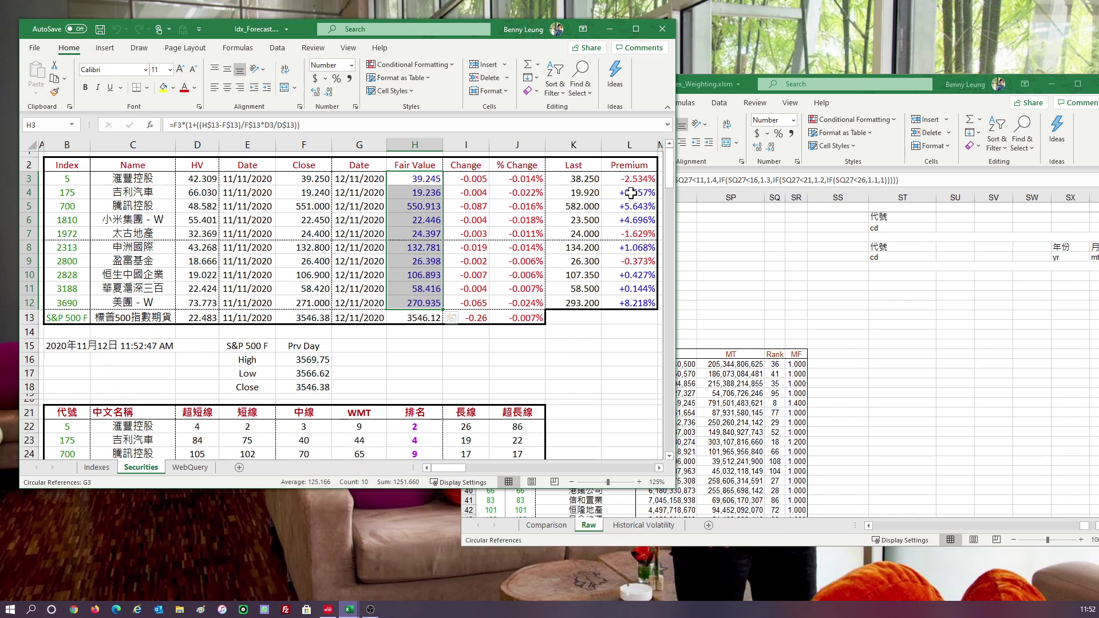
Check the fair-value premiums of stocks 3690, 700, 1810 and 175 in the Premium column.
{"action": "left_click", "coordinate": [633, 302]}
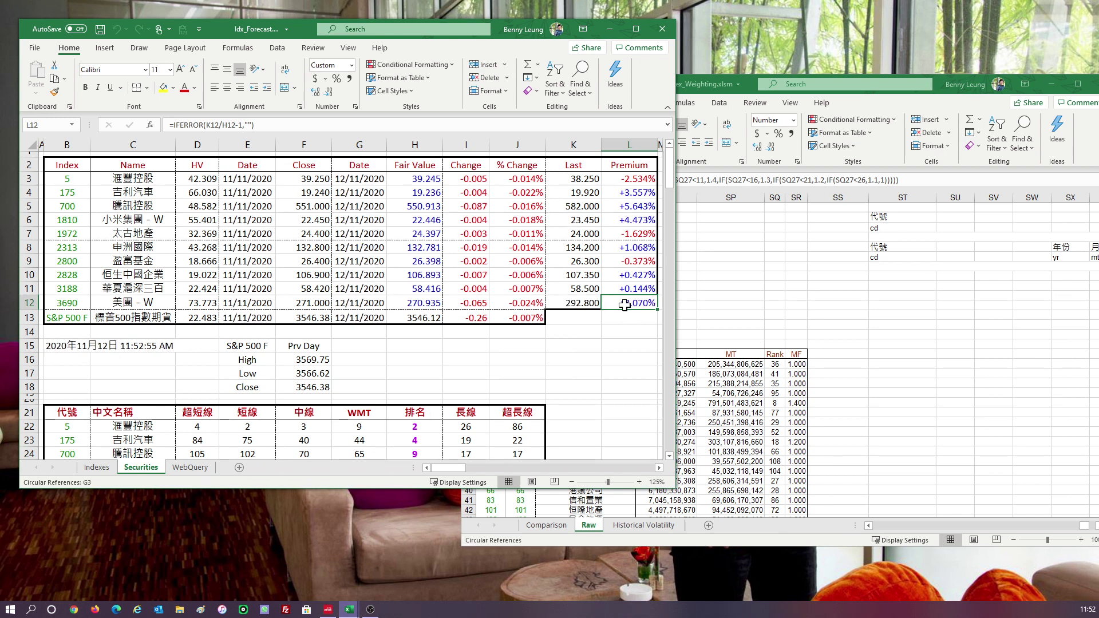
{"action": "left_click", "coordinate": [626, 207]}
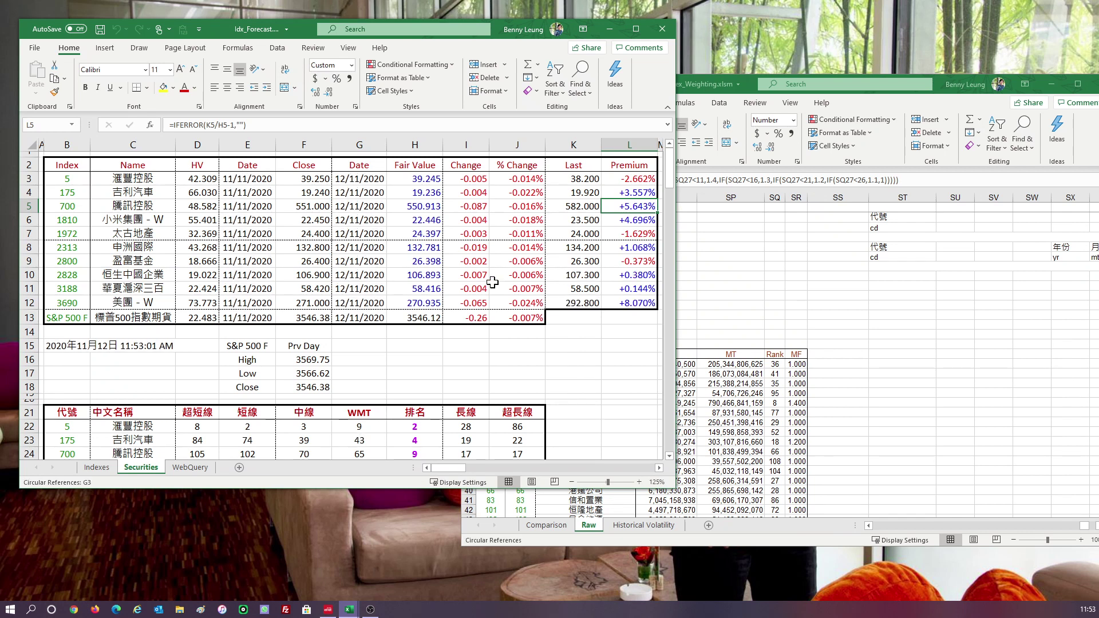
{"action": "left_click", "coordinate": [637, 219]}
{"action": "left_click", "coordinate": [640, 192]}
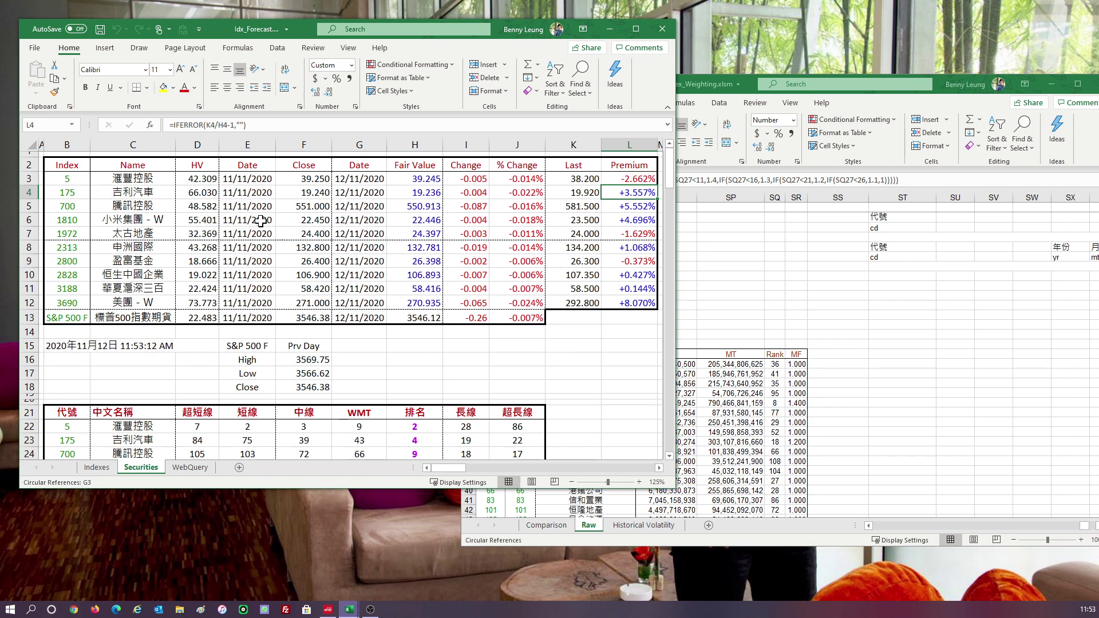
Review the HV values of the securities and S&P 500 futures, and the HV of TEH on the Indexes sheet.
{"action": "left_click_drag", "start_coordinate": [209, 180], "coordinate": [198, 303]}
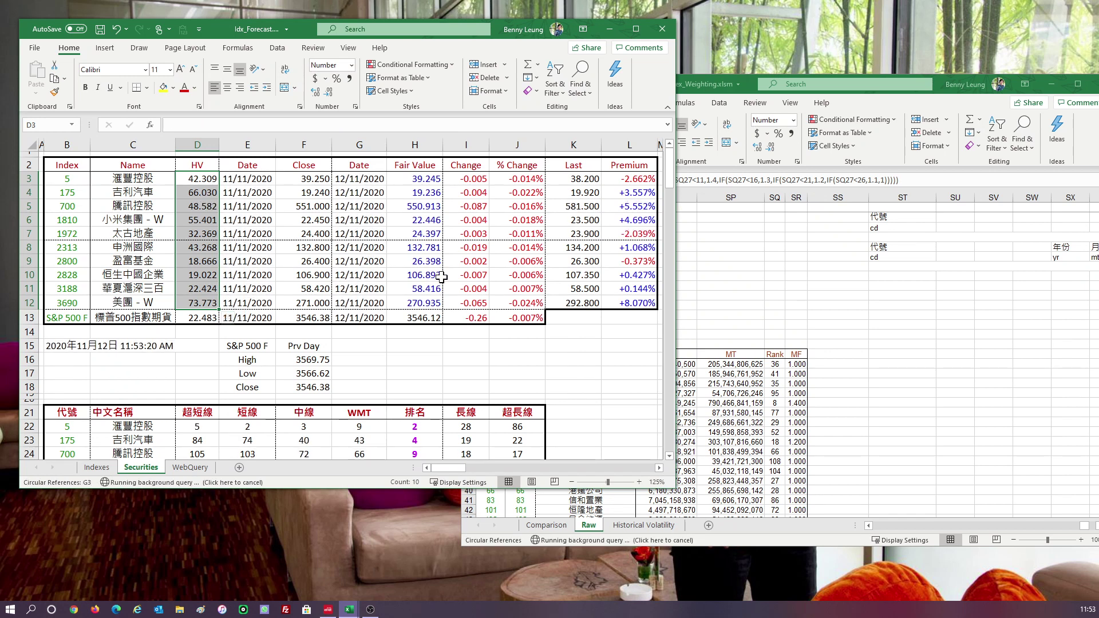
{"action": "left_click", "coordinate": [189, 319]}
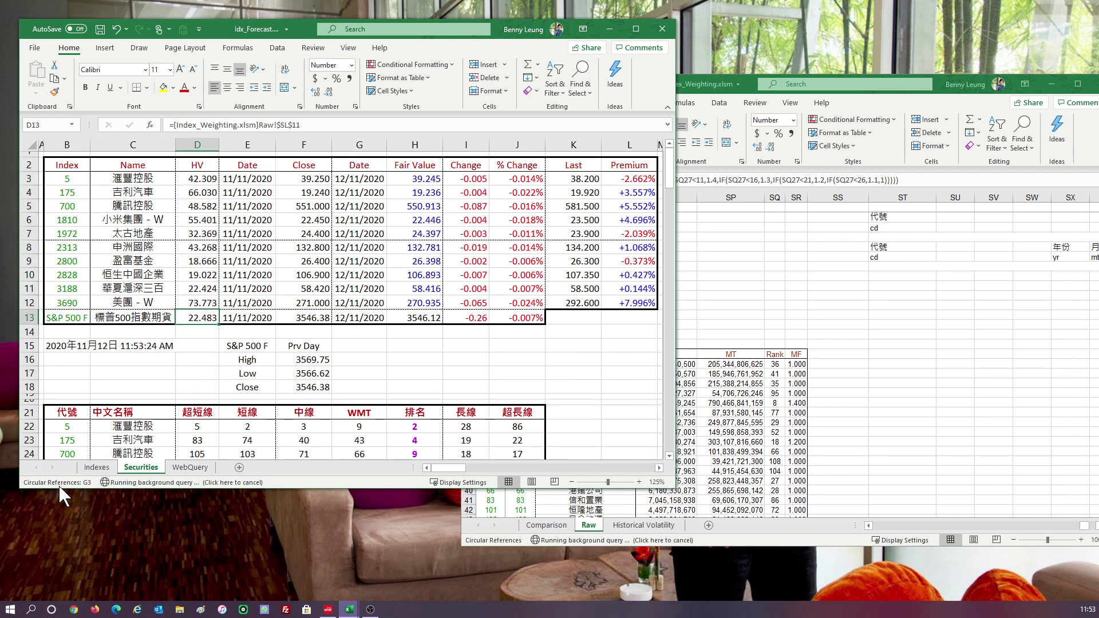
{"action": "left_click", "coordinate": [96, 467]}
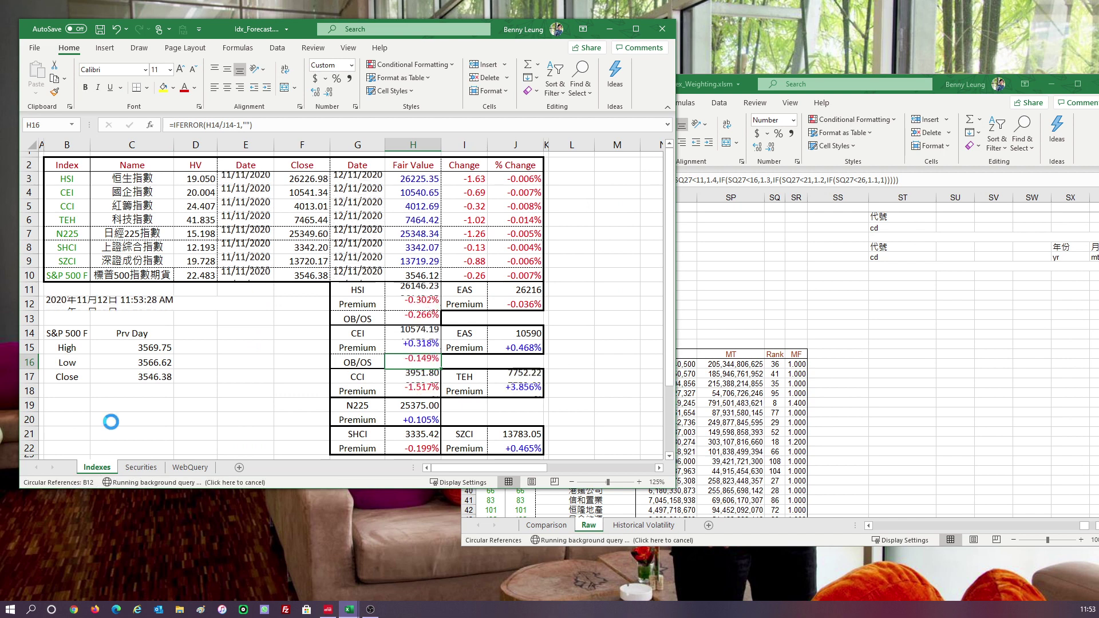
{"action": "left_click", "coordinate": [202, 216]}
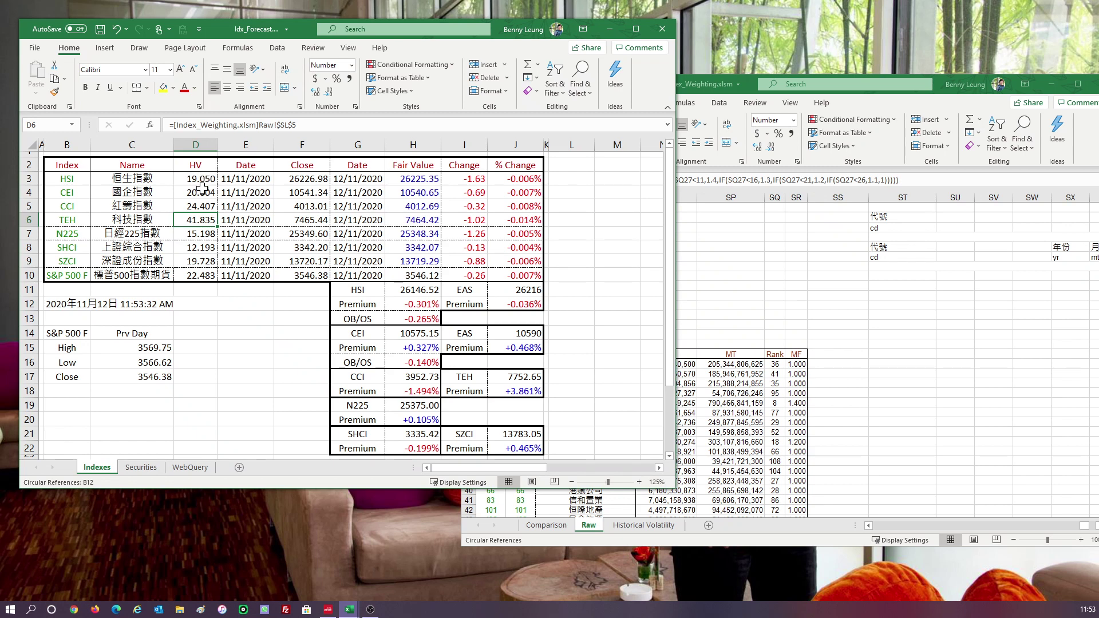
Show the securities ranking table in rows 21 to 31 of the Securities sheet.
{"action": "left_click", "coordinate": [141, 468]}
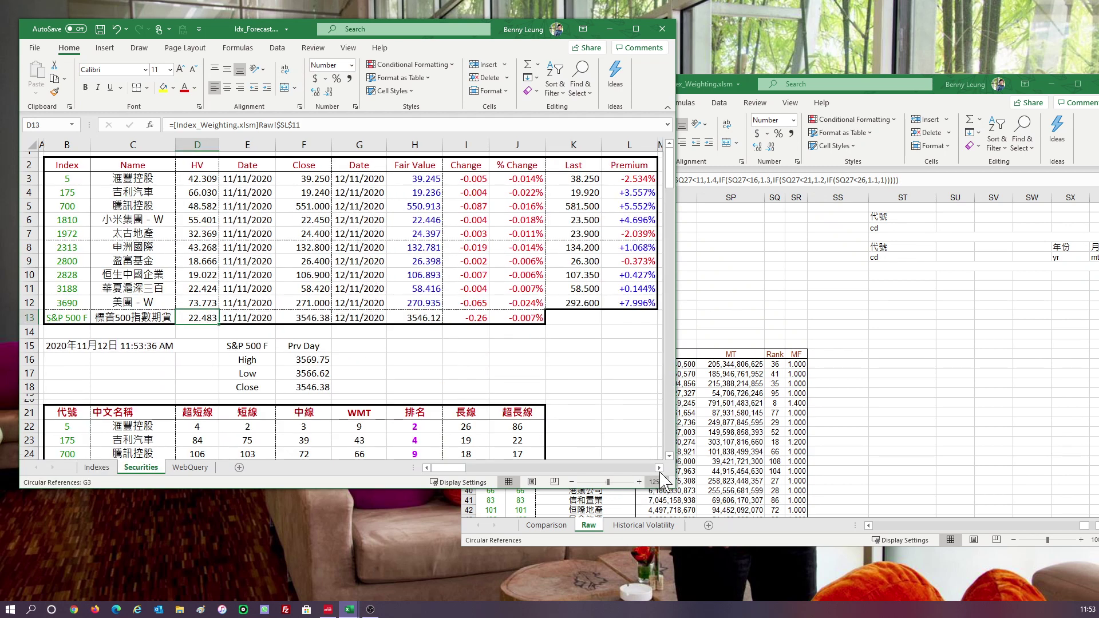
{"action": "left_click", "coordinate": [670, 456]}
{"action": "scroll", "coordinate": [671, 459], "scroll_direction": "down", "scroll_amount": 4}
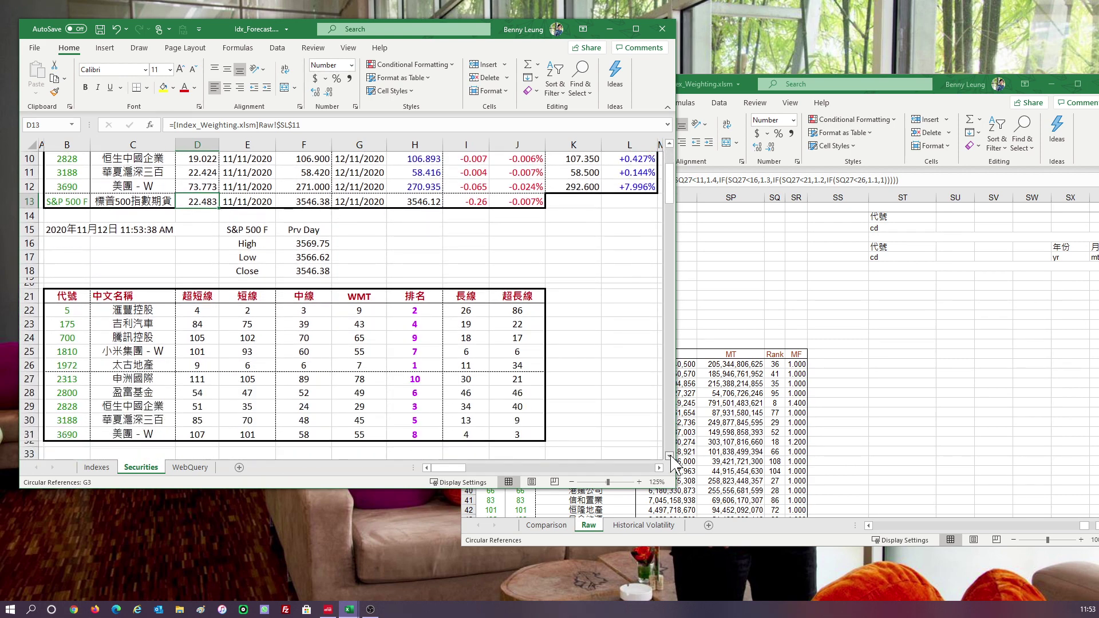
{"action": "scroll", "coordinate": [670, 458], "scroll_direction": "down", "scroll_amount": 2}
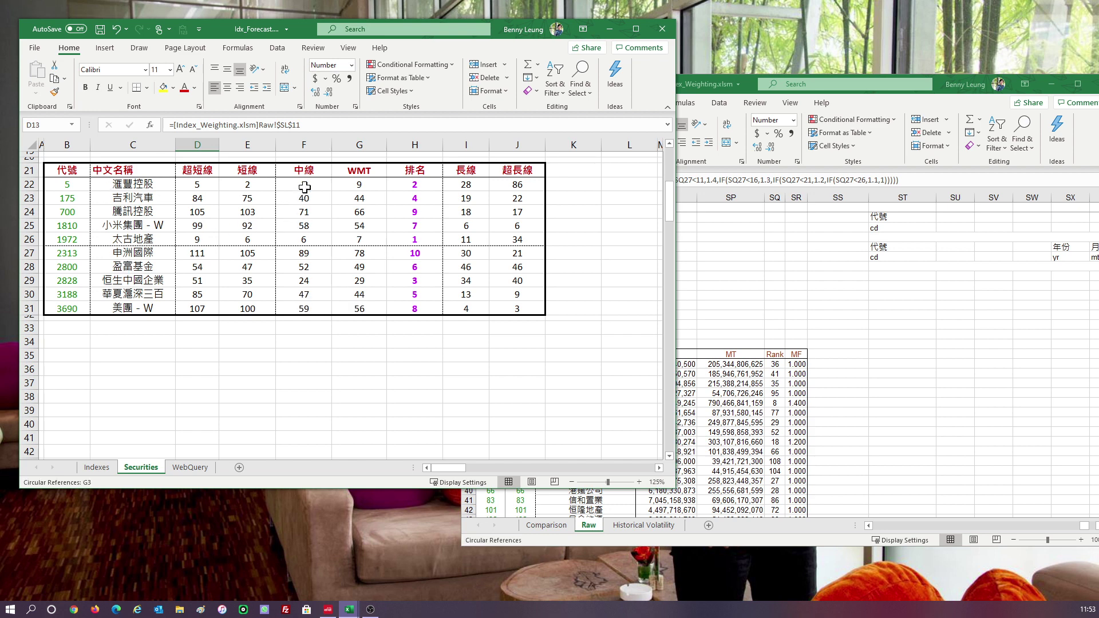
Check the 中線 and WMT values of stock 5 and compare its 中線 ranking with that of stock 1972.
{"action": "left_click", "coordinate": [305, 188]}
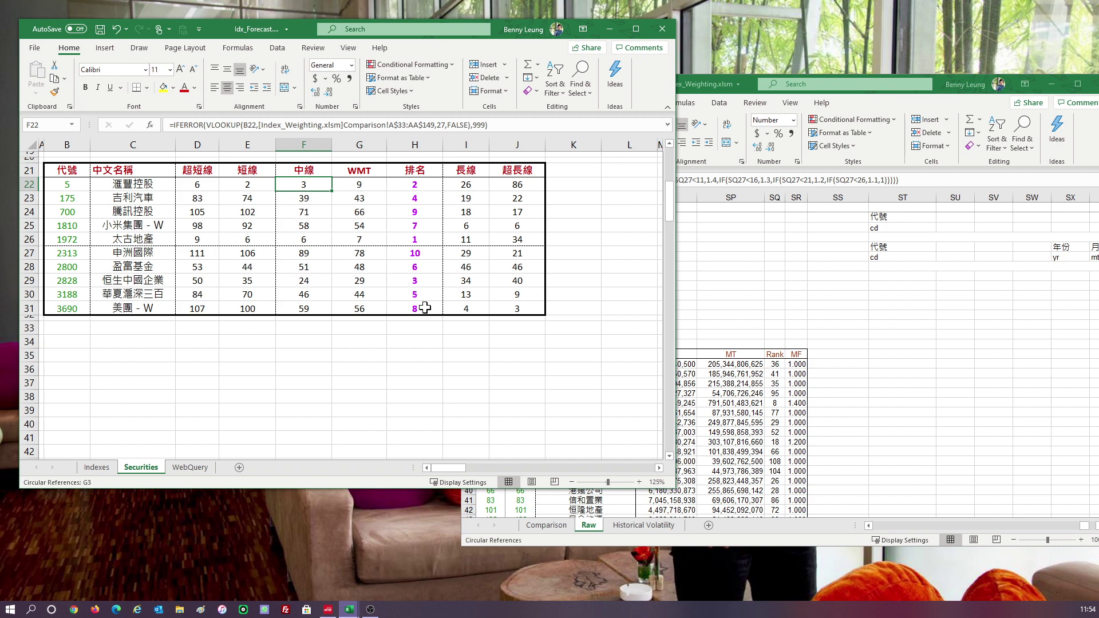
{"action": "left_click", "coordinate": [367, 182]}
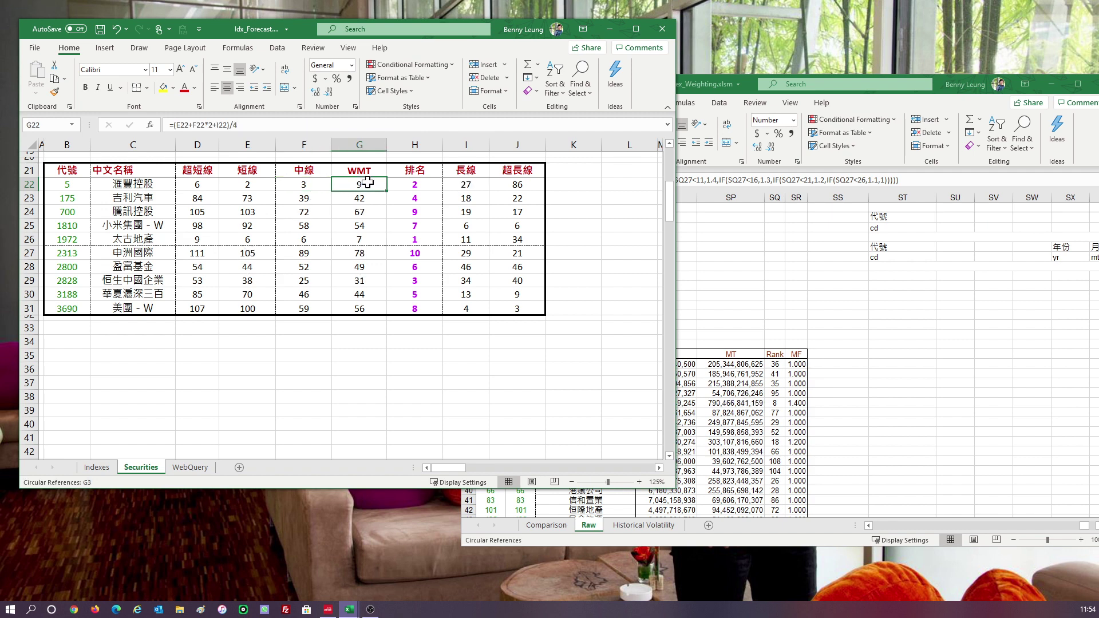
{"action": "left_click", "coordinate": [314, 186]}
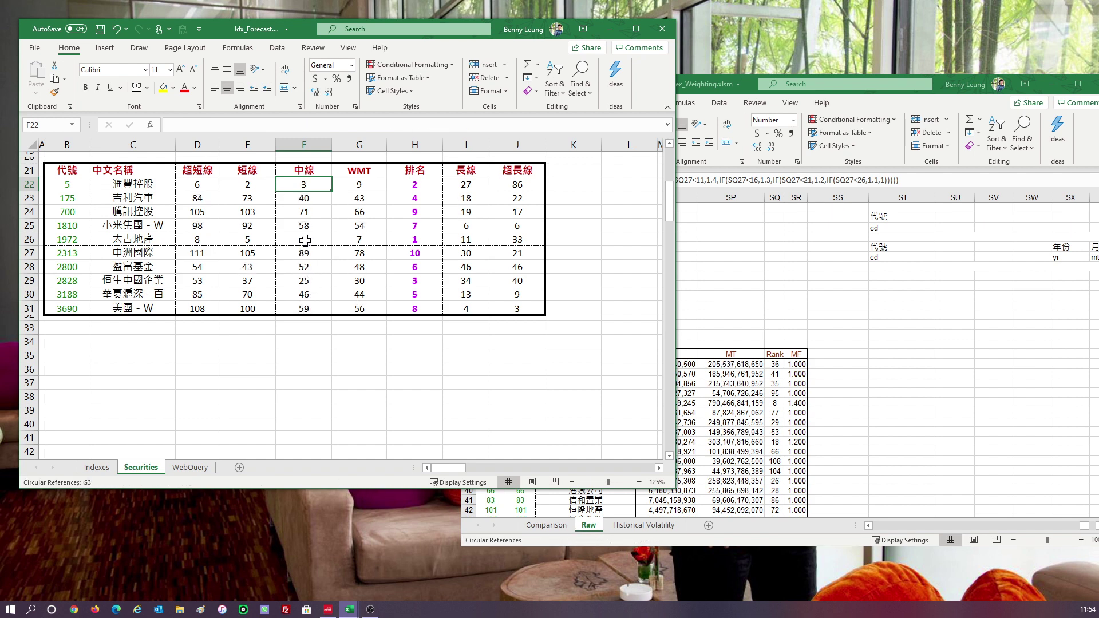
{"action": "left_click", "coordinate": [306, 240], "text": "ctrl"}
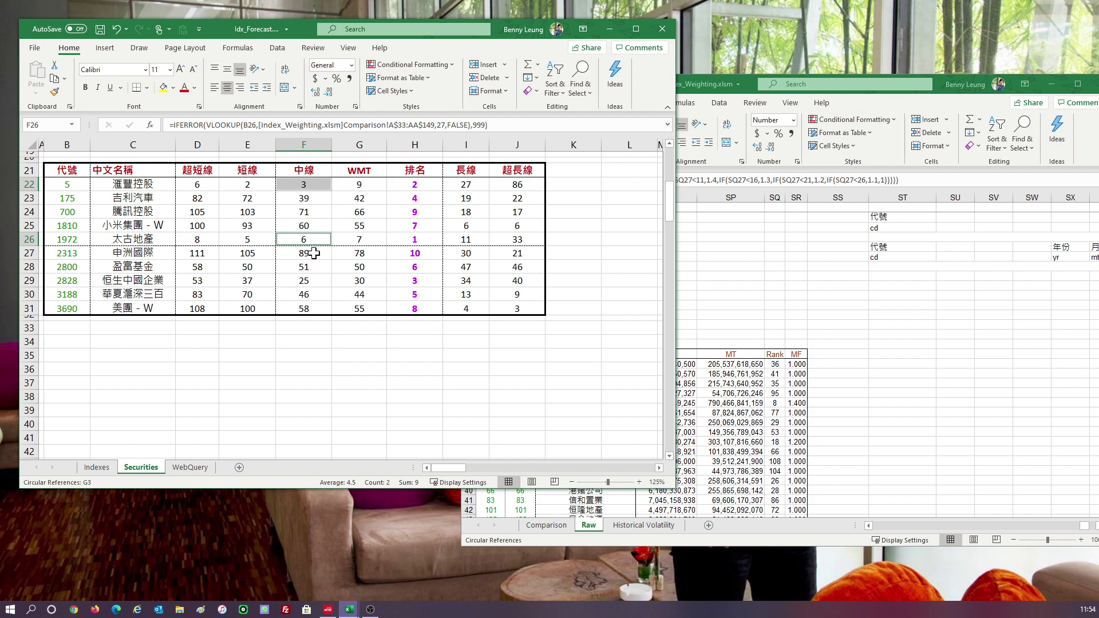
Examine the 中線 ranking of stock 2313 and highlight the rankings of funds 2800, 2828 and 3188 in C28:F30.
{"action": "left_click", "coordinate": [317, 254]}
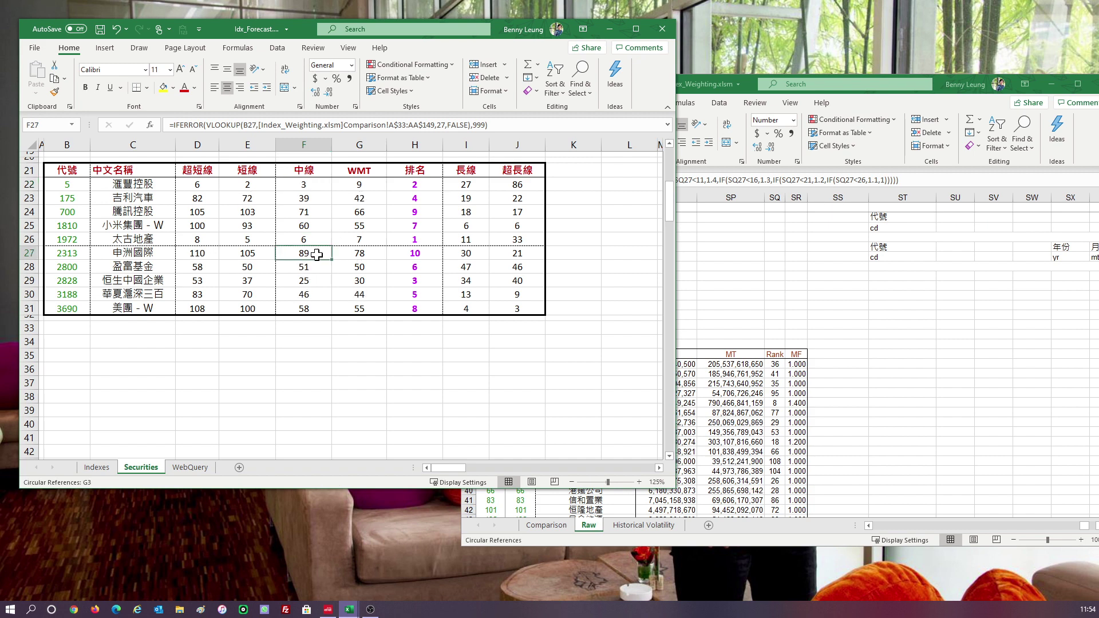
{"action": "left_click_drag", "start_coordinate": [316, 257], "coordinate": [143, 295]}
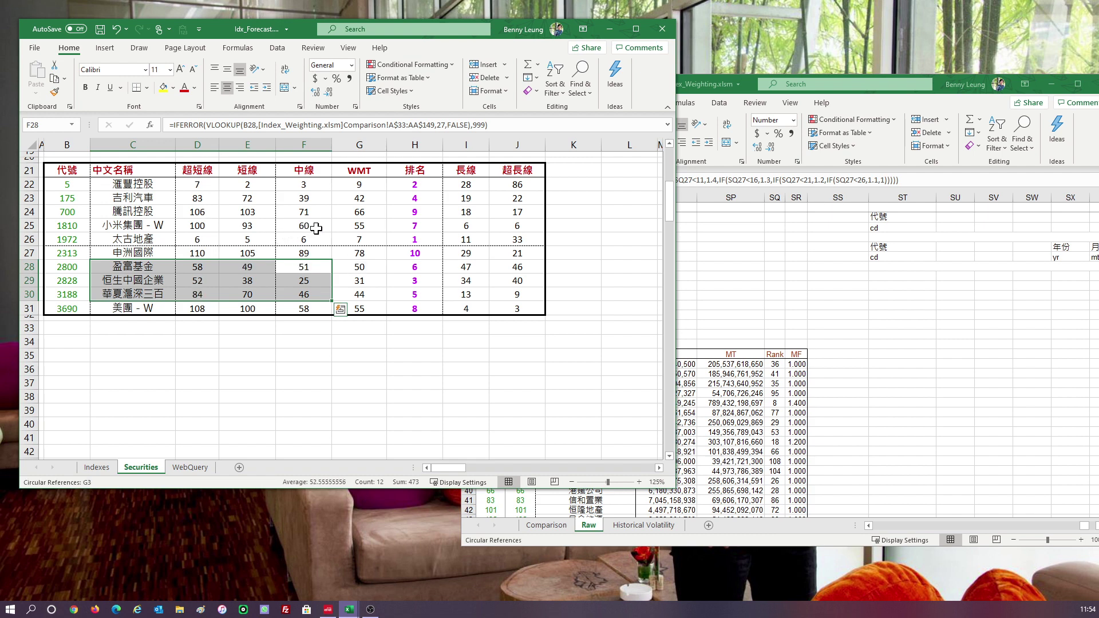
Compare the 中線 rankings of stocks 175, 700, 1810, 2313 and 3690 in column F.
{"action": "left_click", "coordinate": [334, 199]}
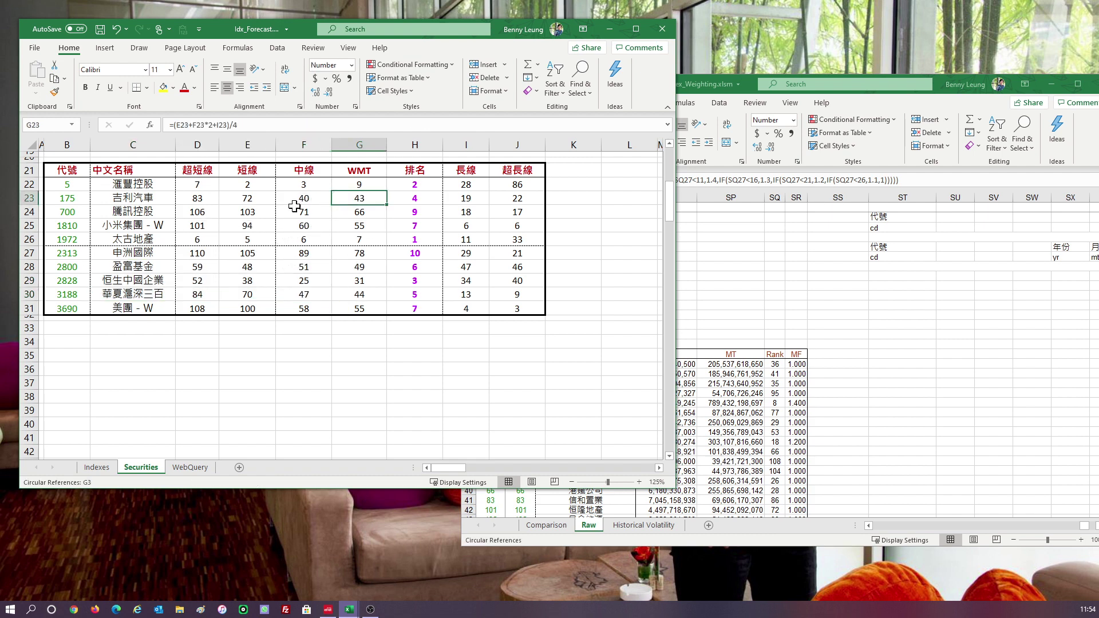
{"action": "left_click", "coordinate": [144, 205]}
{"action": "left_click", "coordinate": [302, 200]}
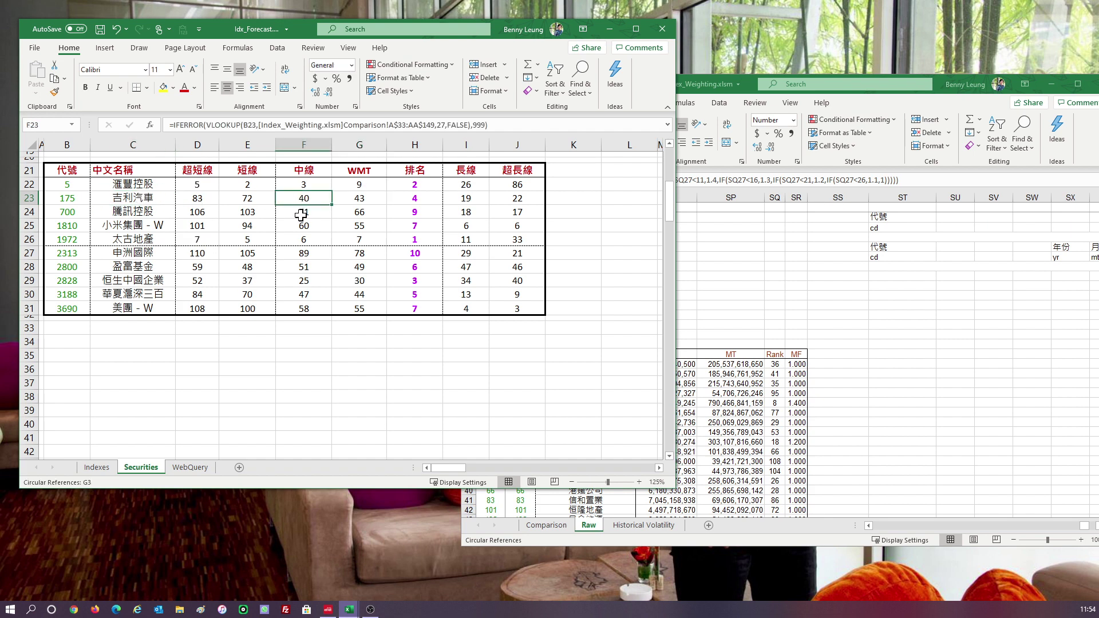
{"action": "left_click", "coordinate": [300, 213]}
{"action": "left_click", "coordinate": [308, 249]}
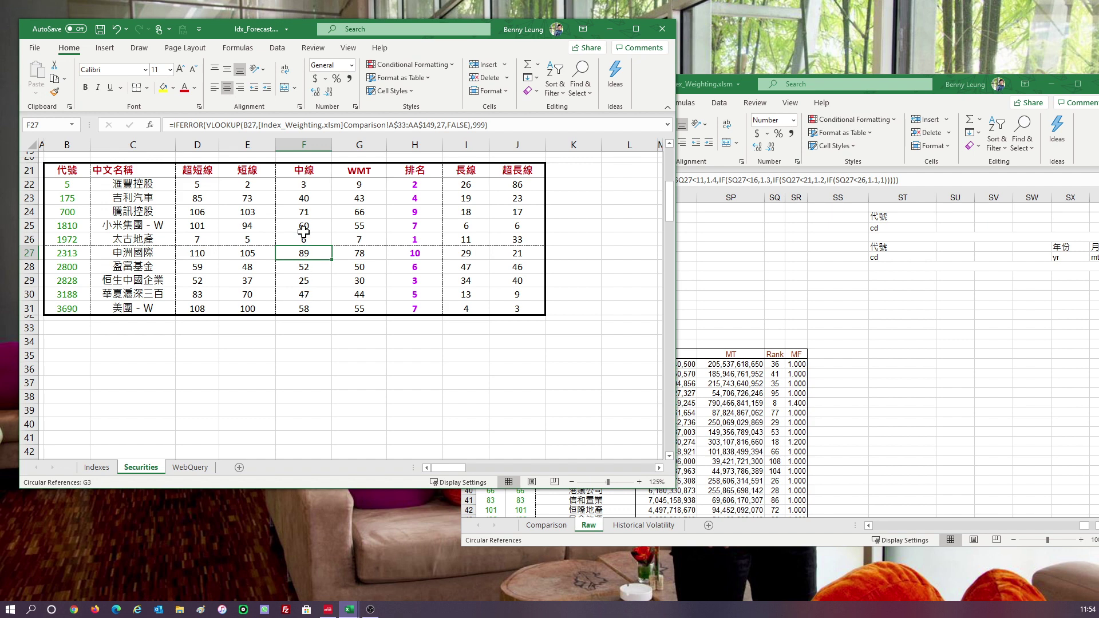
{"action": "left_click", "coordinate": [311, 308]}
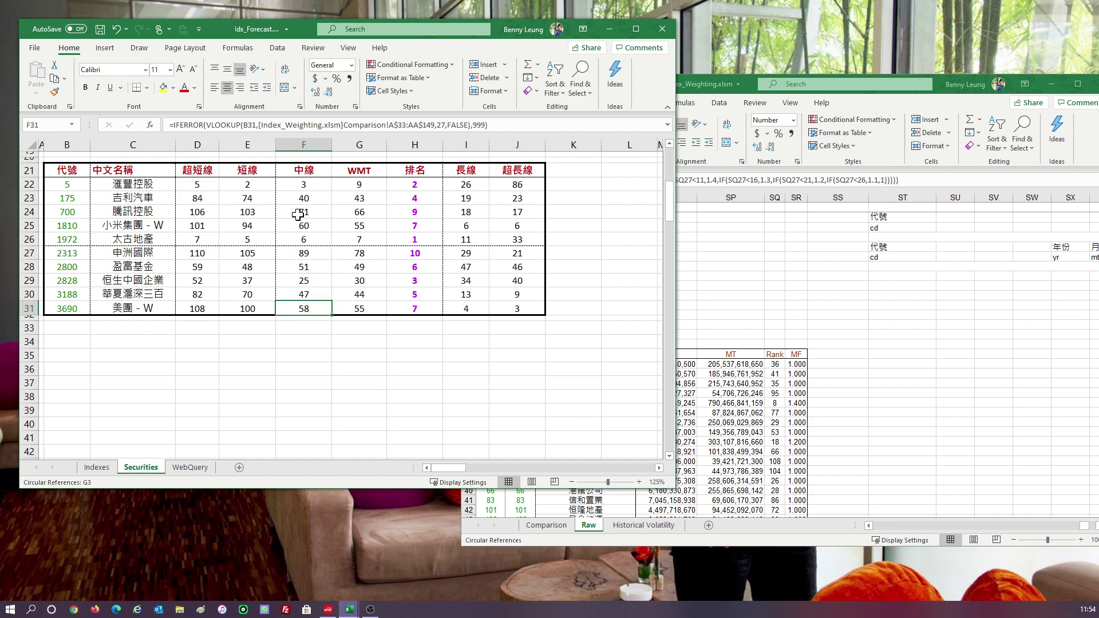
{"action": "left_click", "coordinate": [309, 198]}
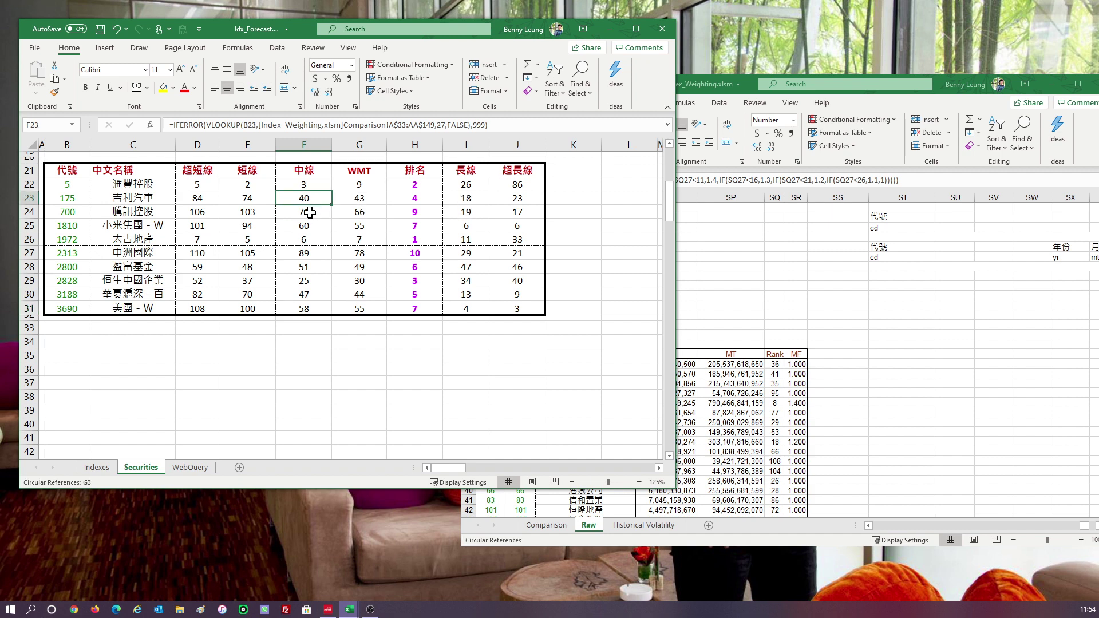
{"action": "left_click", "coordinate": [310, 212]}
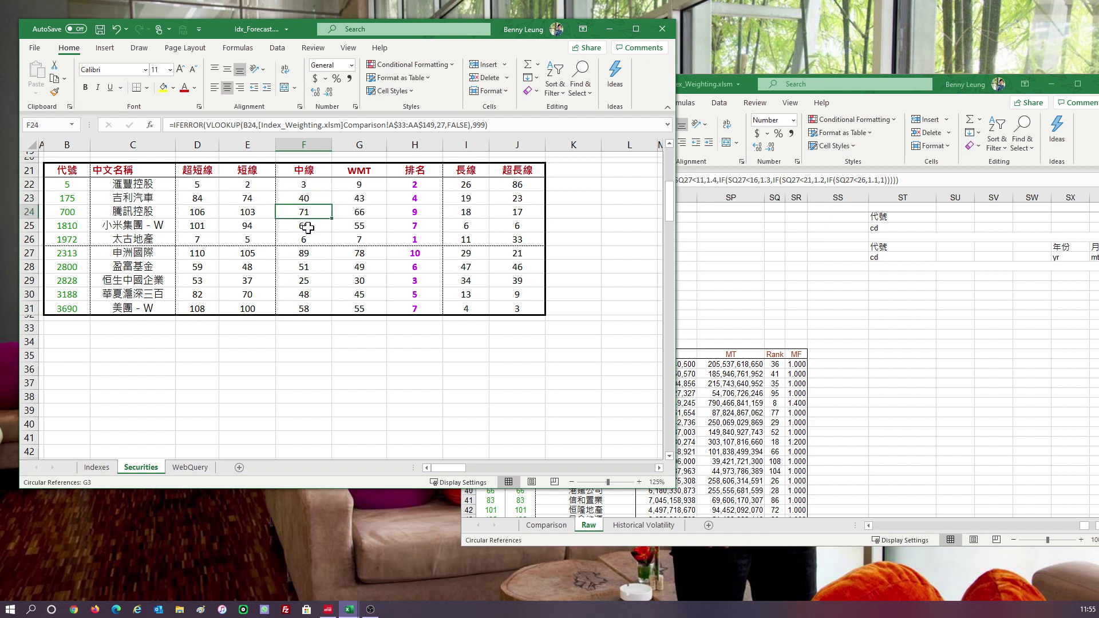
{"action": "left_click", "coordinate": [308, 228]}
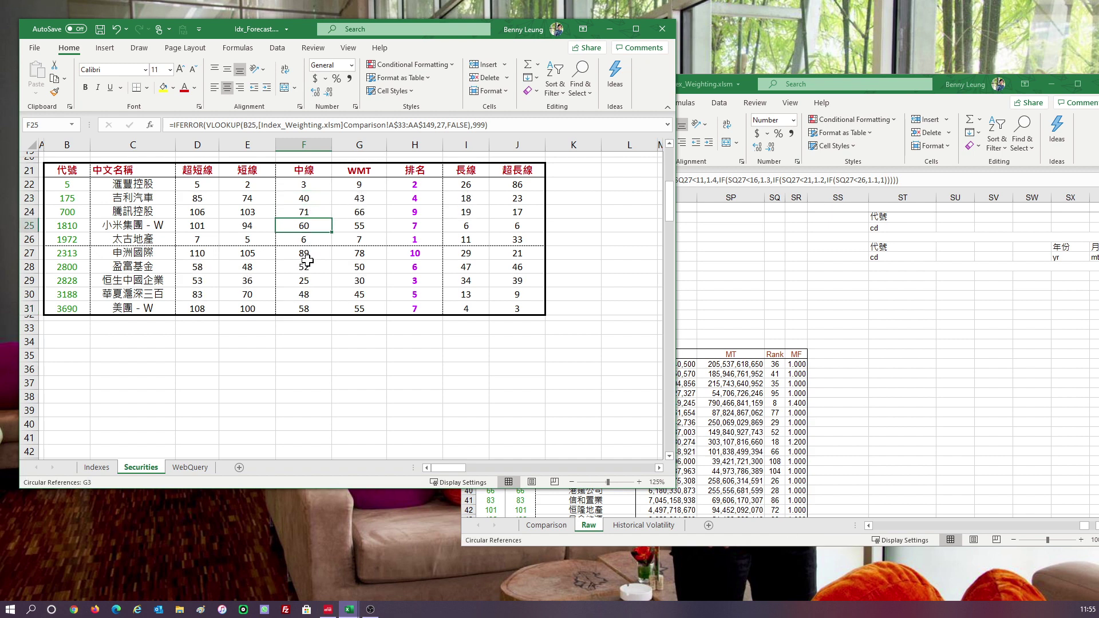
{"action": "left_click", "coordinate": [307, 256]}
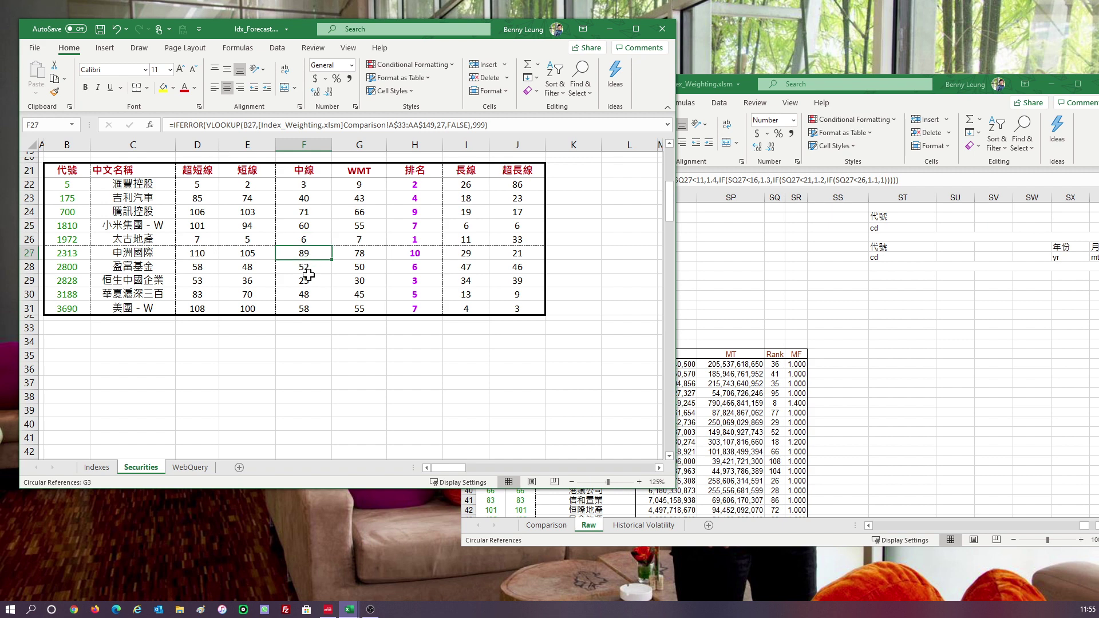
{"action": "left_click", "coordinate": [304, 307]}
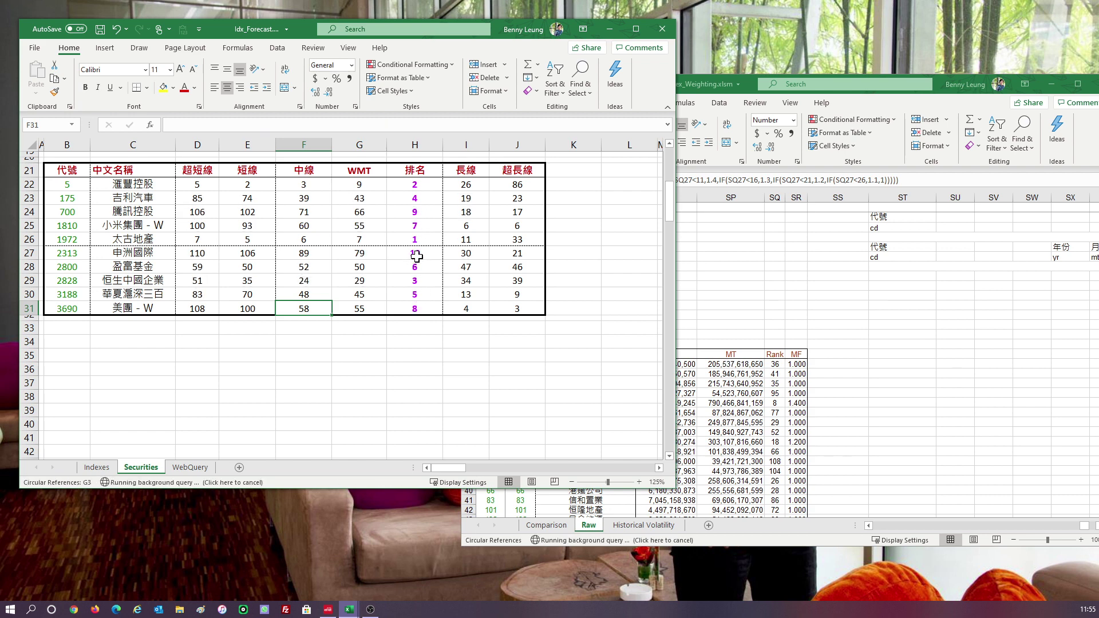
Check the overall ranks of stocks 2313, 700 and 3690 in the 排名 column.
{"action": "left_click", "coordinate": [418, 254]}
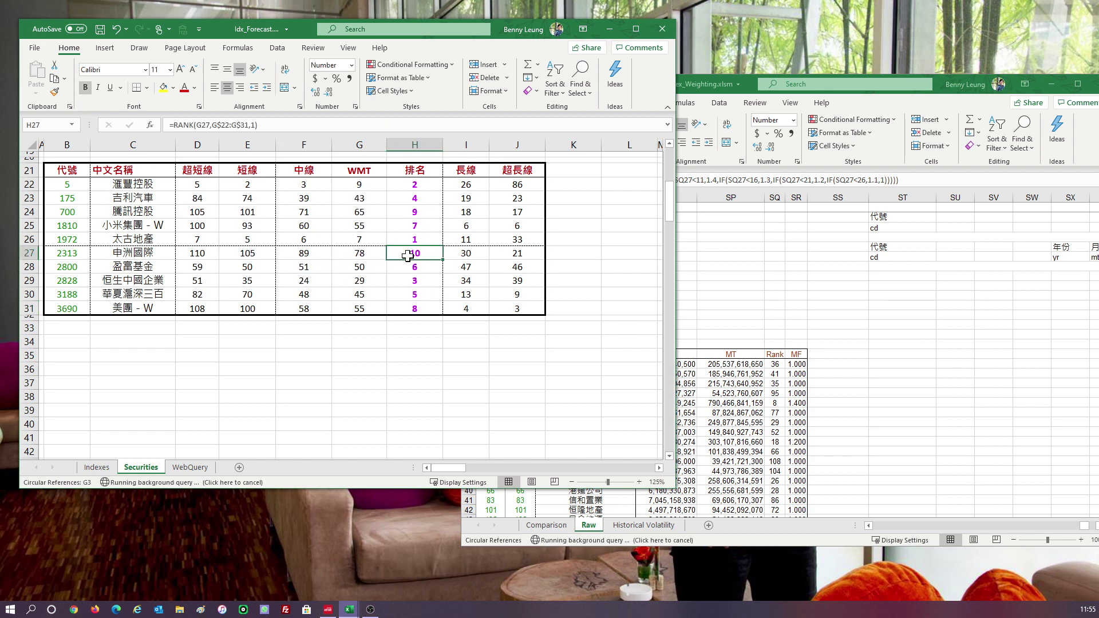
{"action": "left_click", "coordinate": [407, 214]}
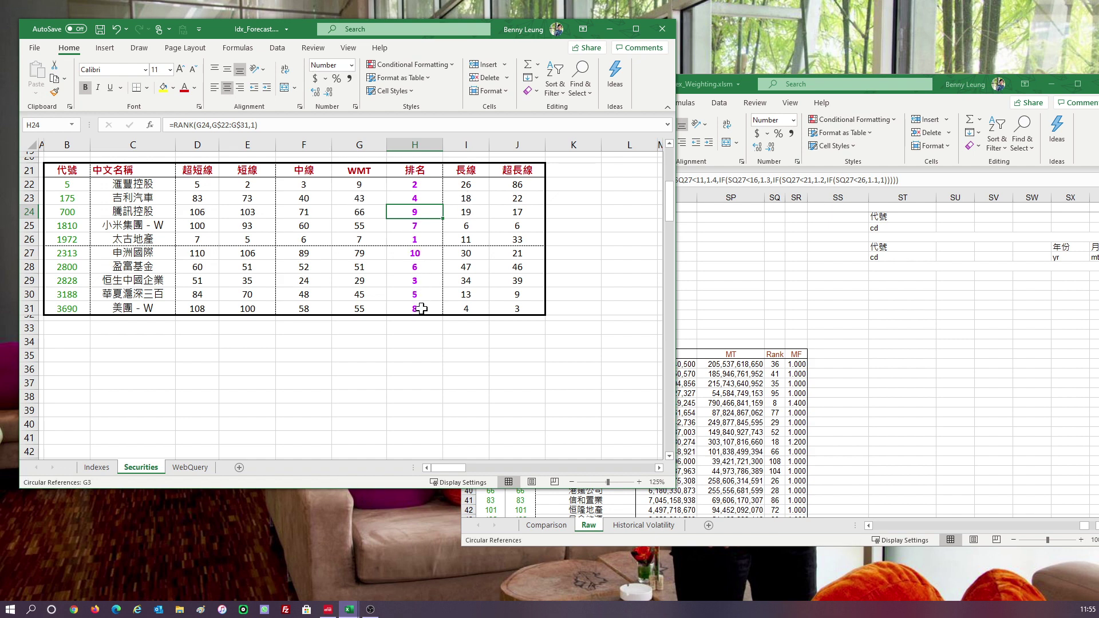
{"action": "left_click", "coordinate": [421, 309]}
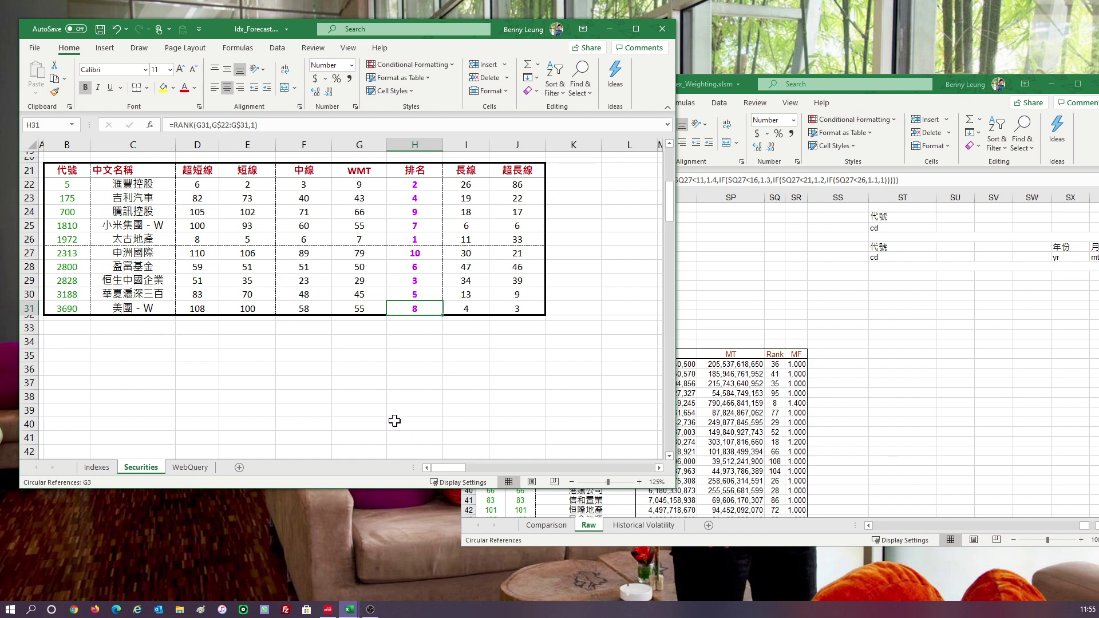